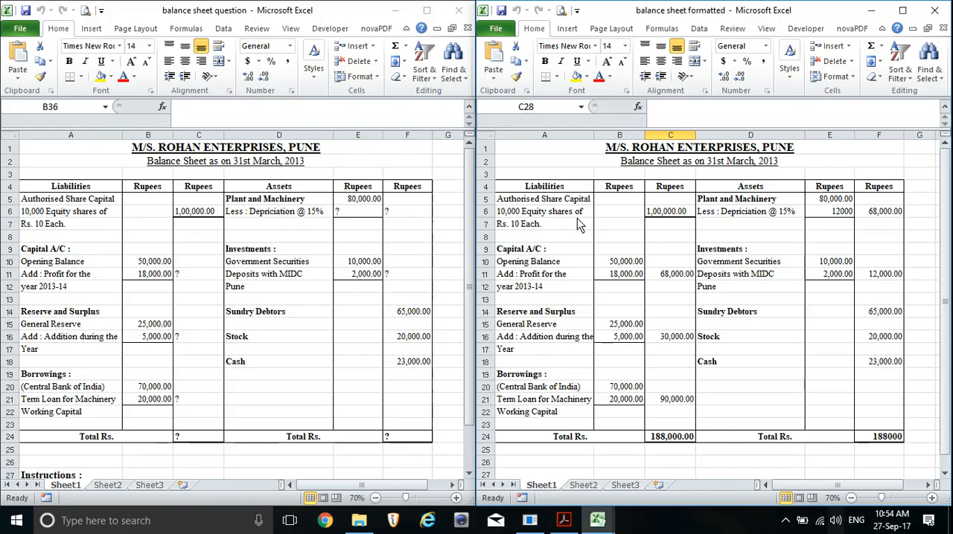
Look over the balance sheet question and read the numbered instructions listed below the table
click(372, 178)
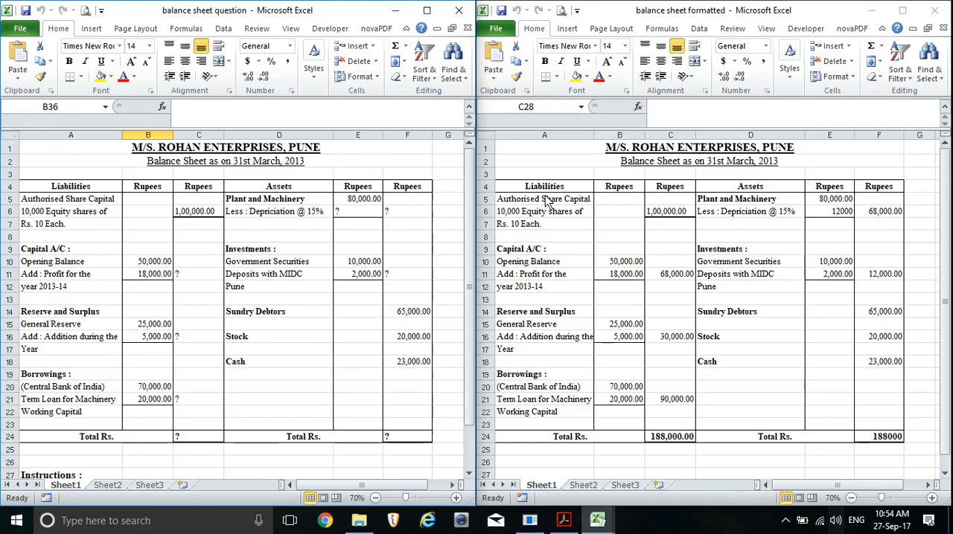
drag(472, 195, 468, 284)
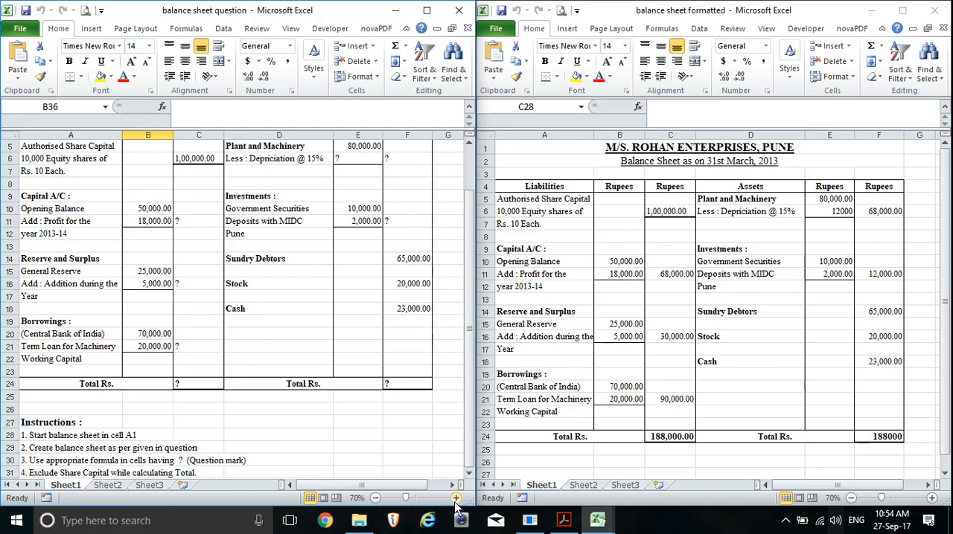
scroll(456, 499, up, 2)
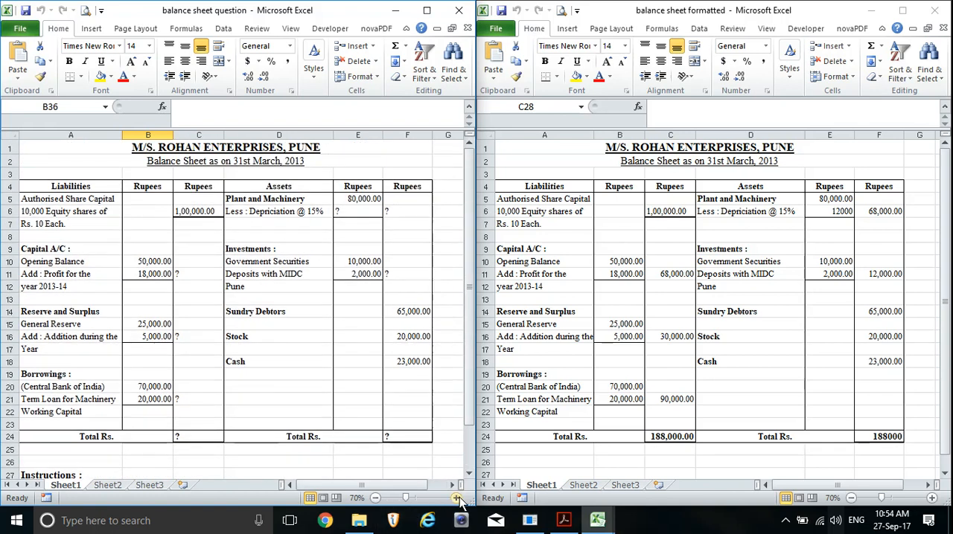
click(457, 499)
click(457, 498)
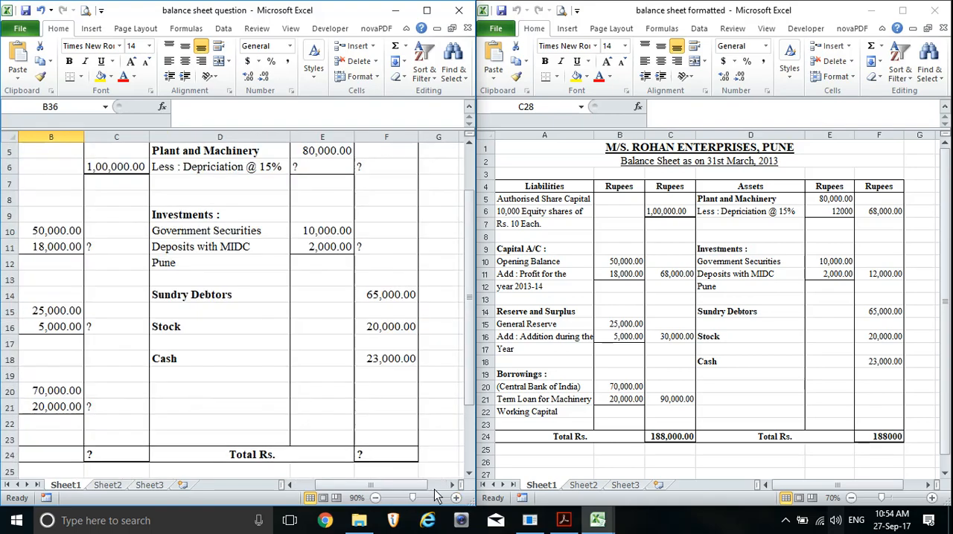
drag(339, 486, 314, 485)
scroll(303, 419, up, 2)
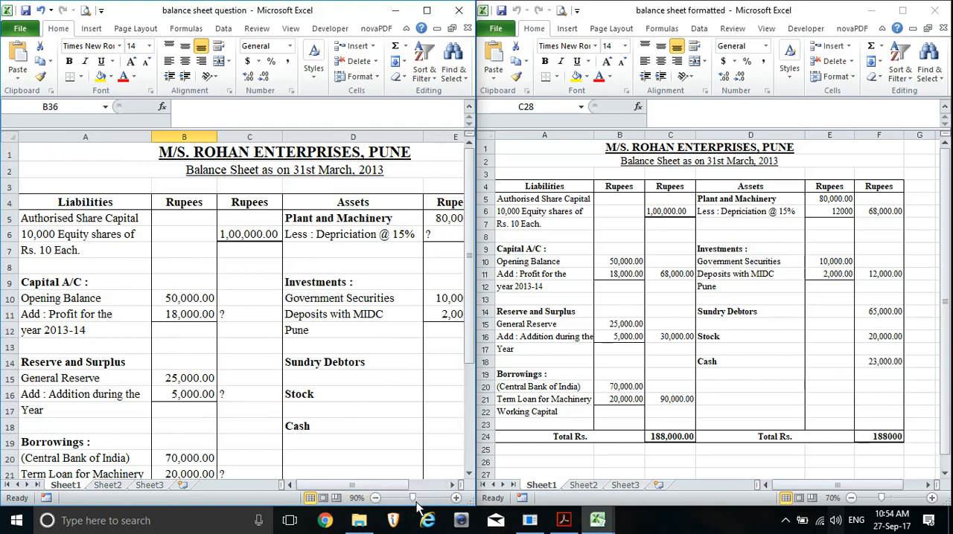
click(375, 499)
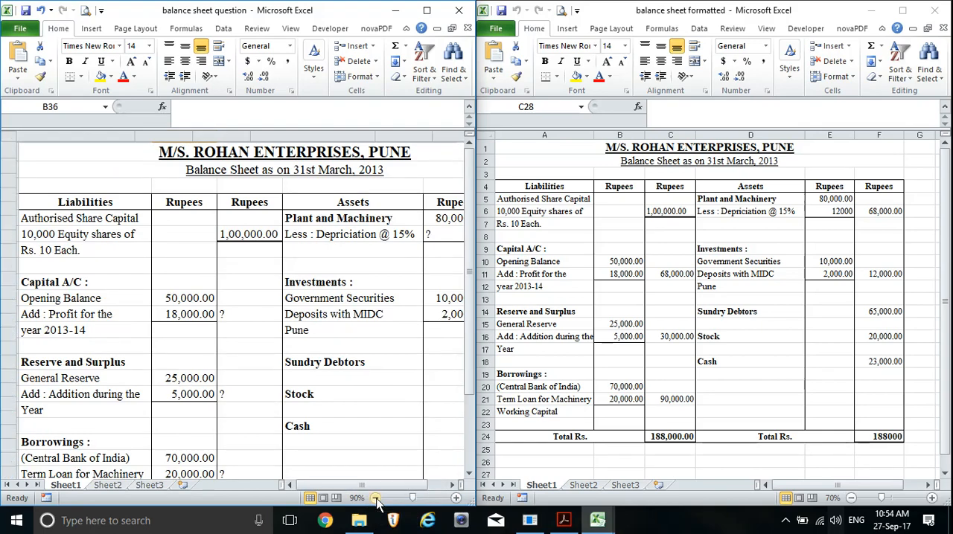
click(376, 499)
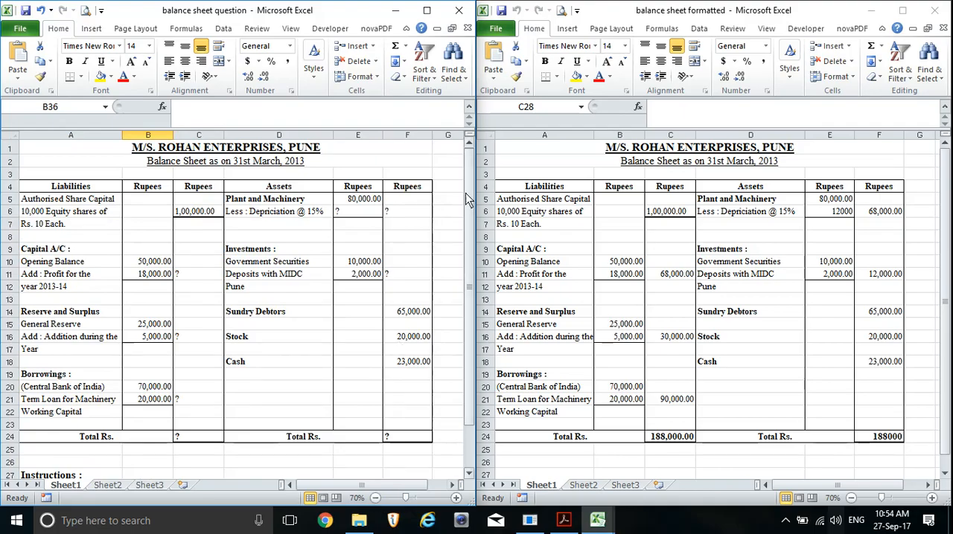
drag(466, 192, 469, 285)
click(154, 422)
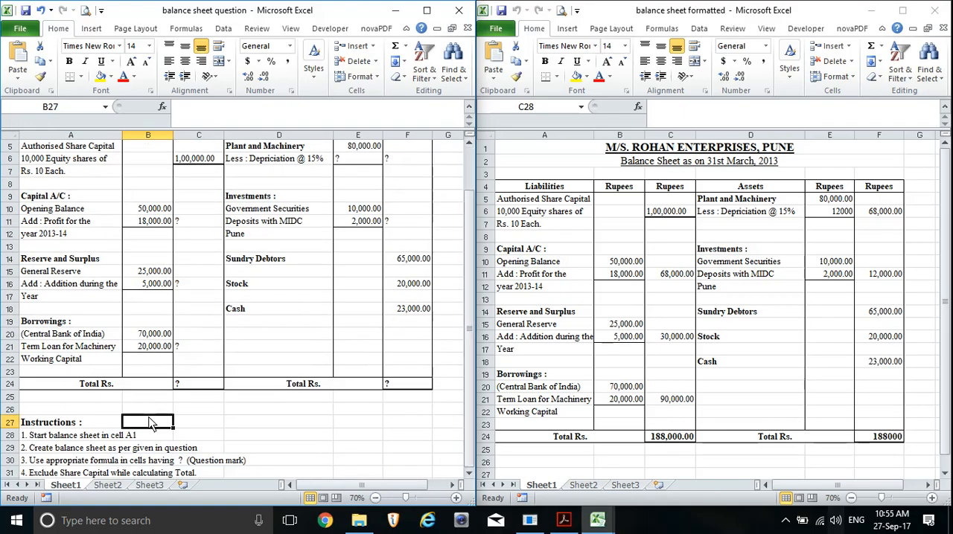
click(41, 438)
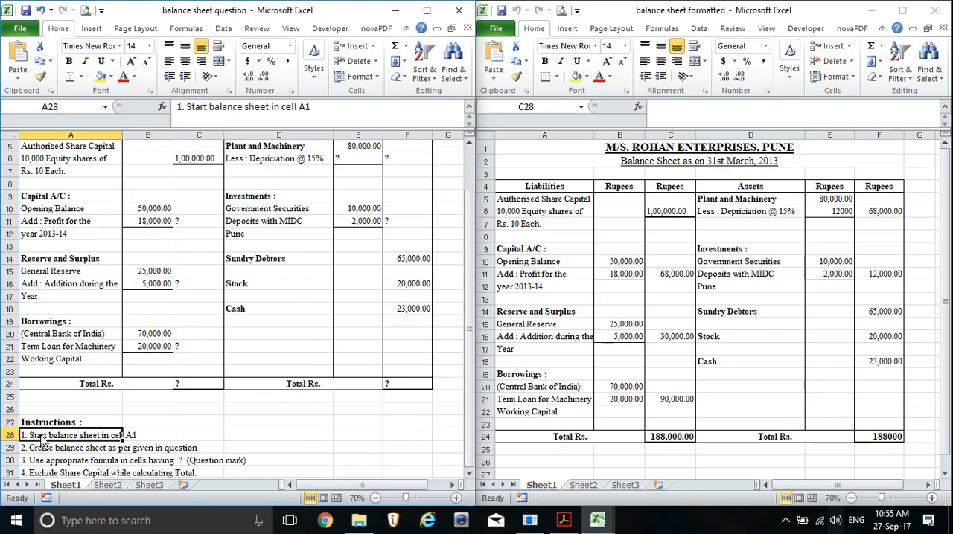
click(195, 436)
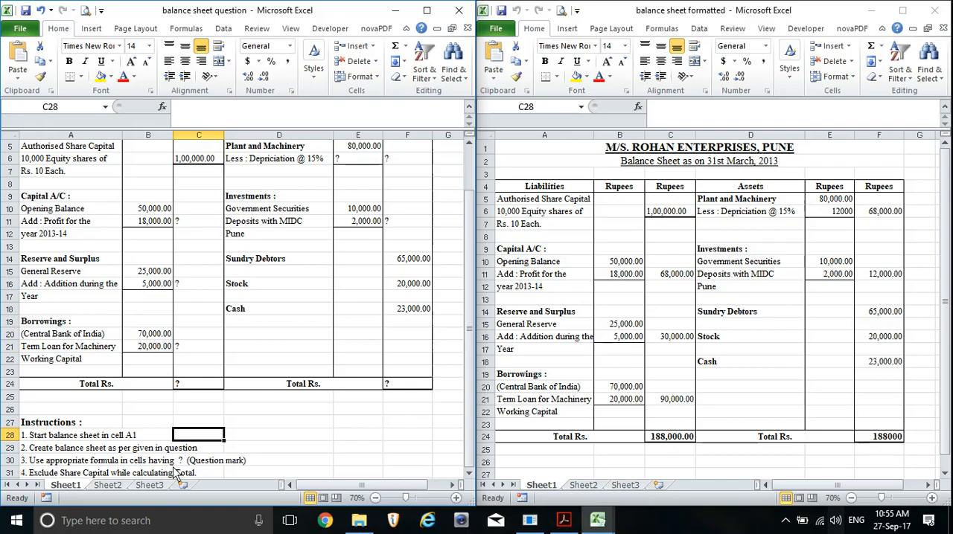
Examine the question-mark cells in column C, the Total Rs. row and the Authorised Share Capital block of the question sheet
scroll(179, 477, up, 1)
click(212, 260)
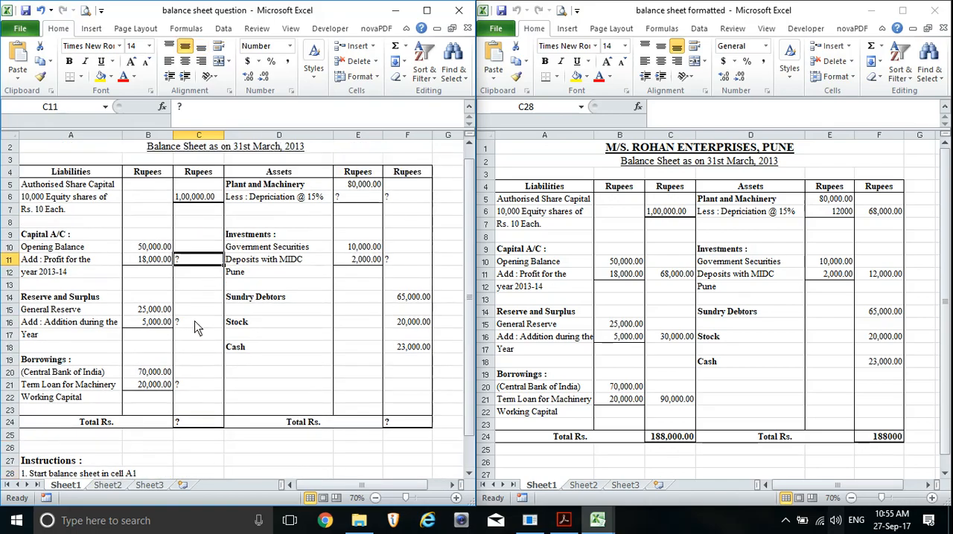
click(196, 327)
click(199, 388)
click(200, 424)
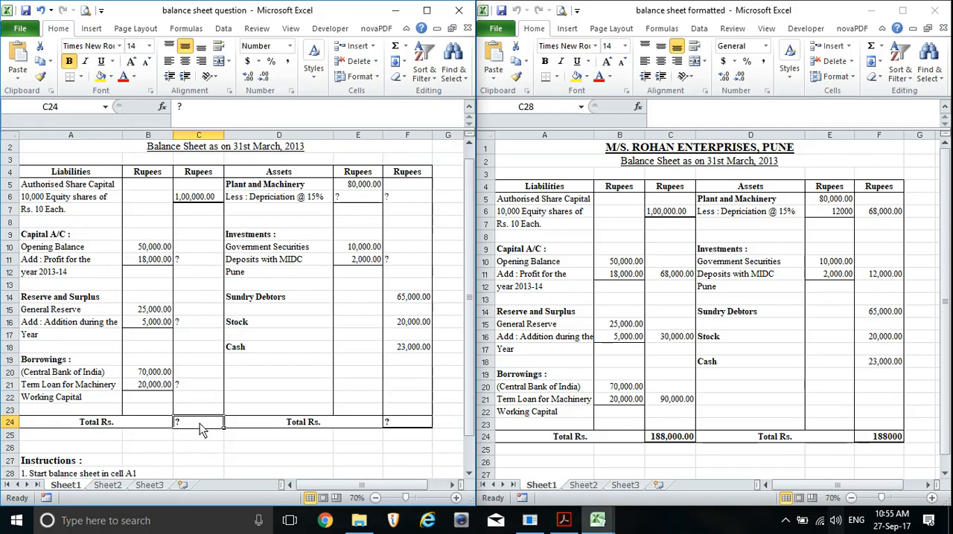
scroll(199, 426, down, 1)
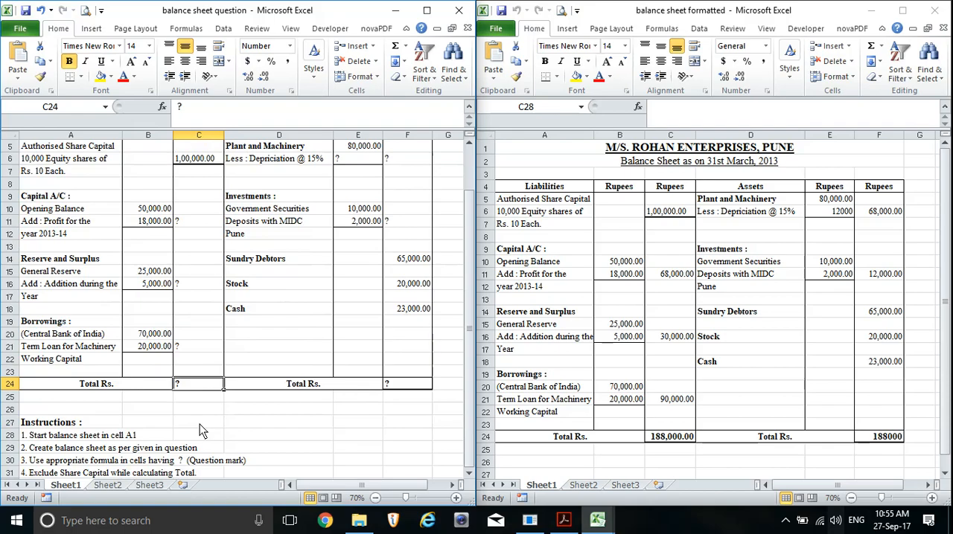
scroll(193, 227, up, 1)
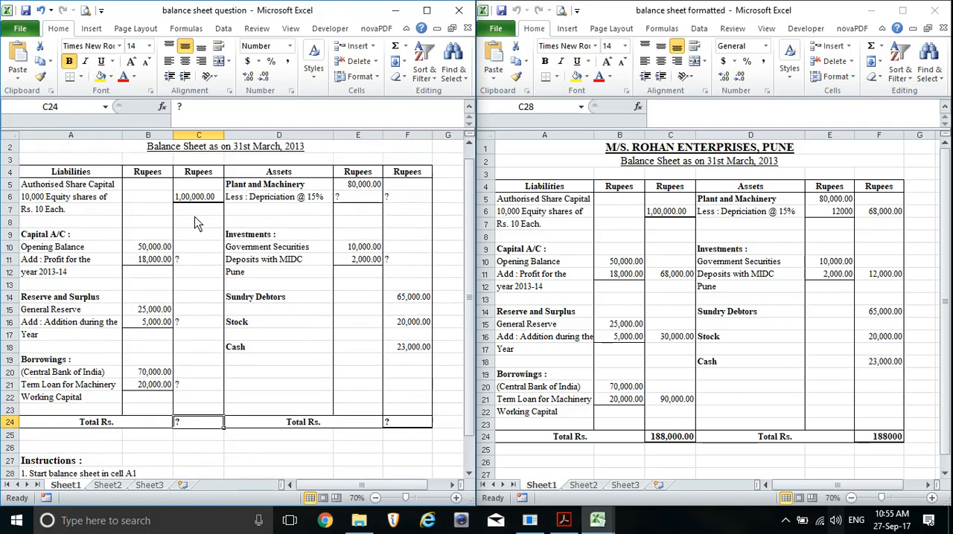
click(106, 427)
click(285, 427)
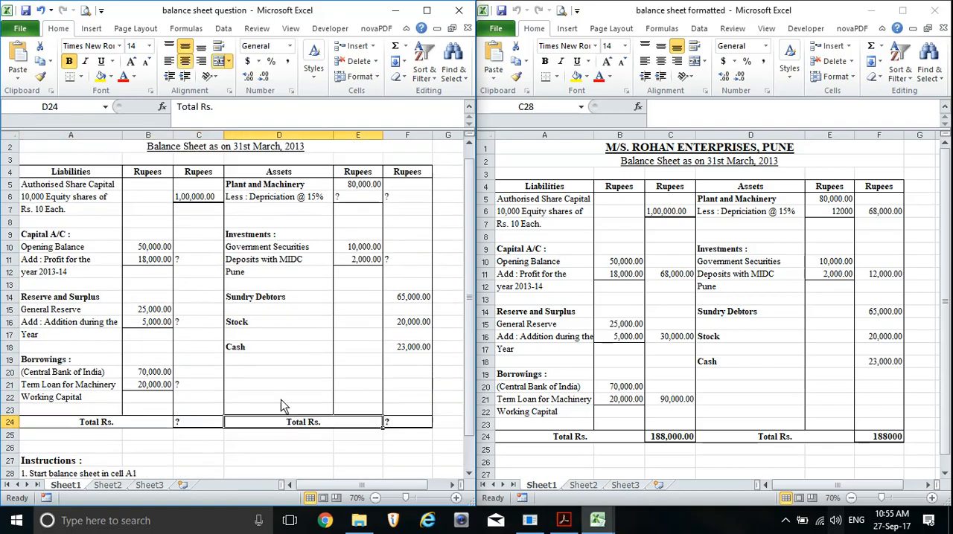
drag(49, 191, 213, 217)
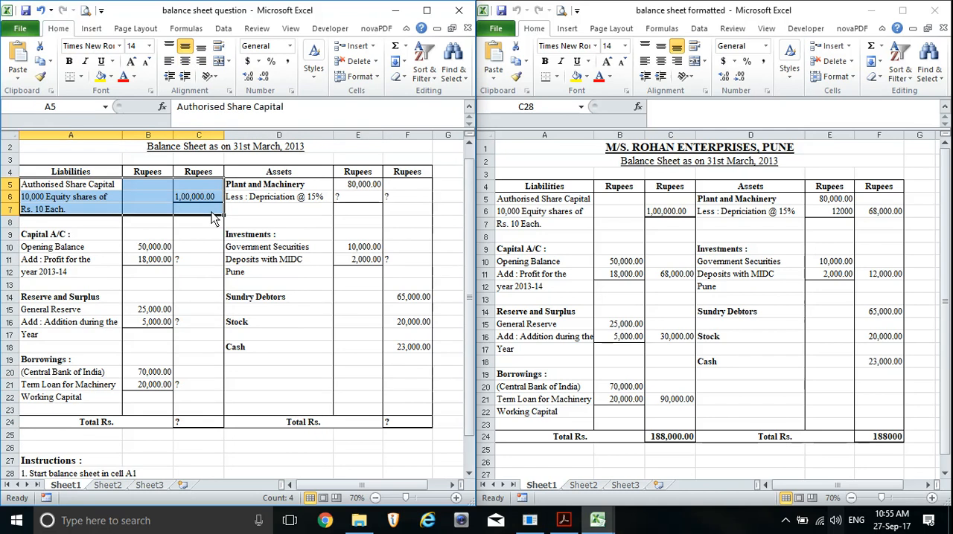
click(214, 300)
scroll(219, 322, up, 1)
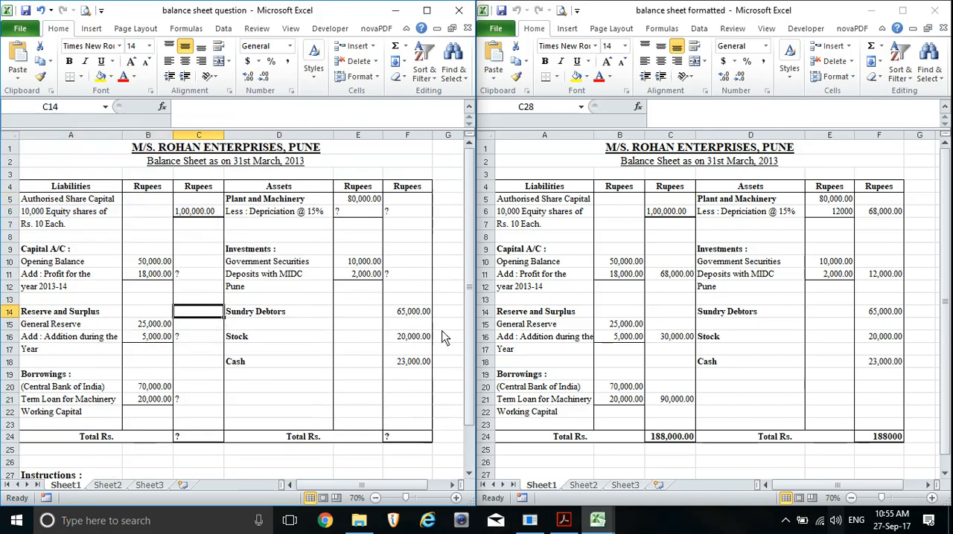
Open the workbook "balance sheet unformatted" in the window that shows the formatted balance sheet
click(573, 170)
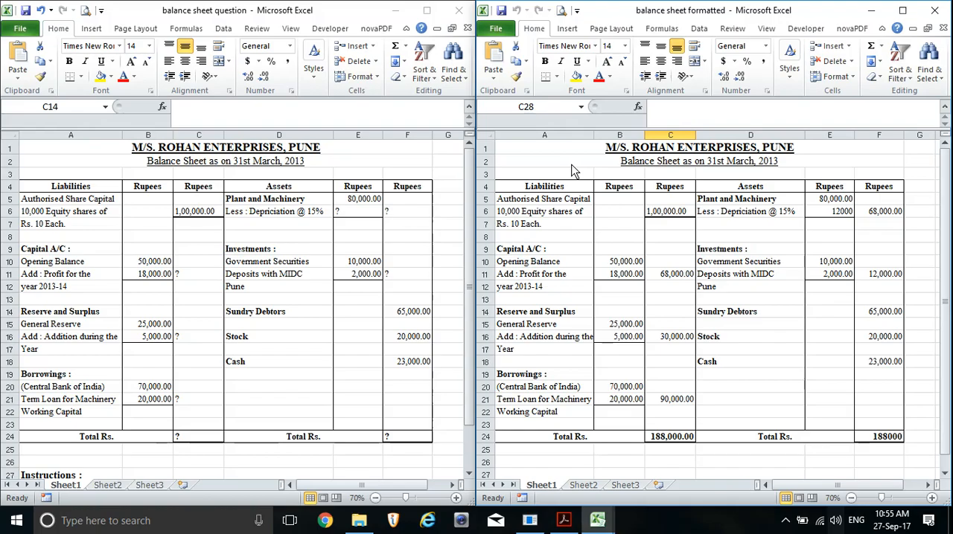
key(ctrl+o)
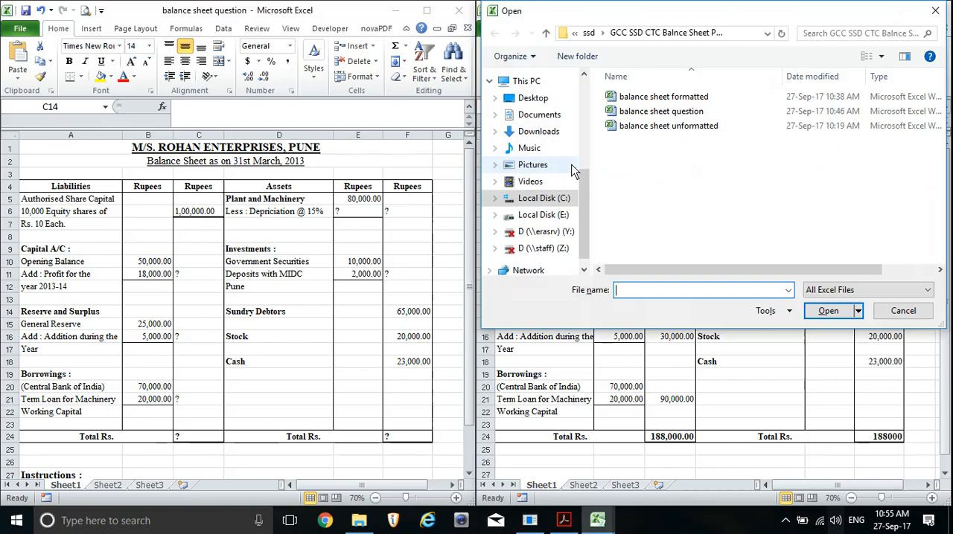
double_click(687, 129)
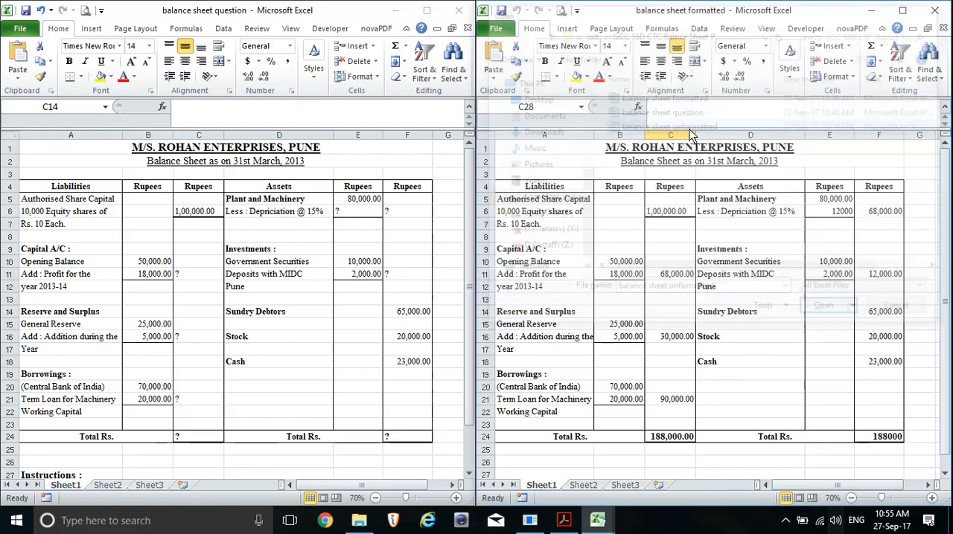
scroll(703, 281, up, 3)
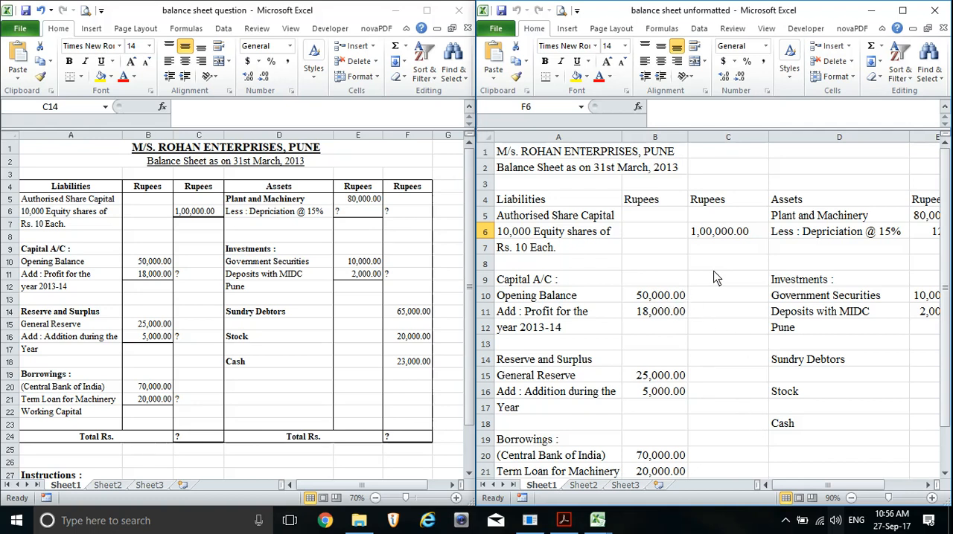
Enter 10,000.00 in cell C10 as a trial amount and clear the cell again
click(719, 302)
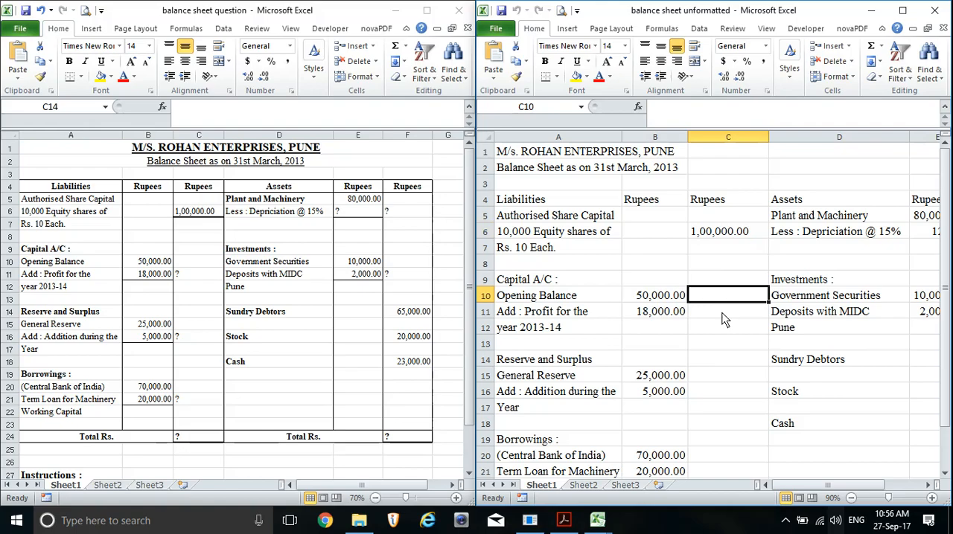
text(10)
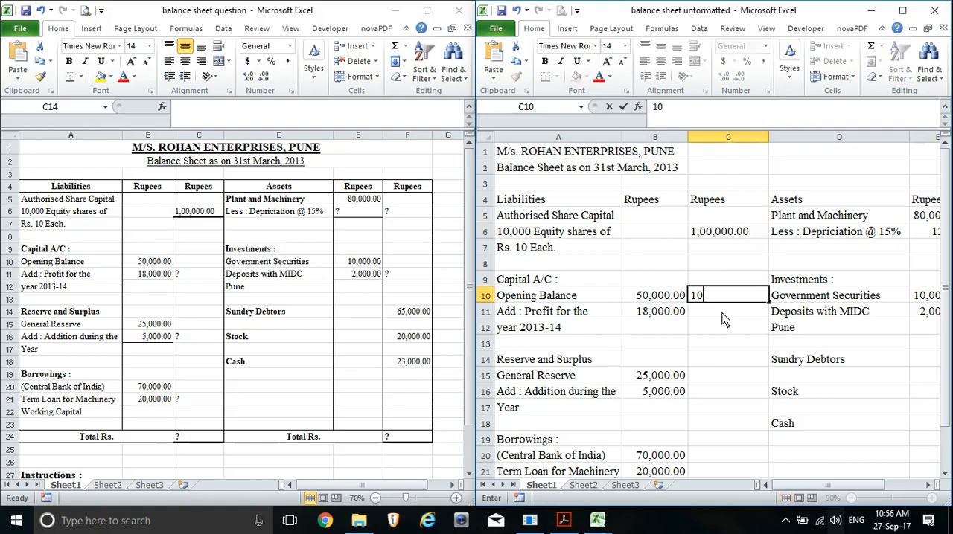
text(,000.00)
key(Return)
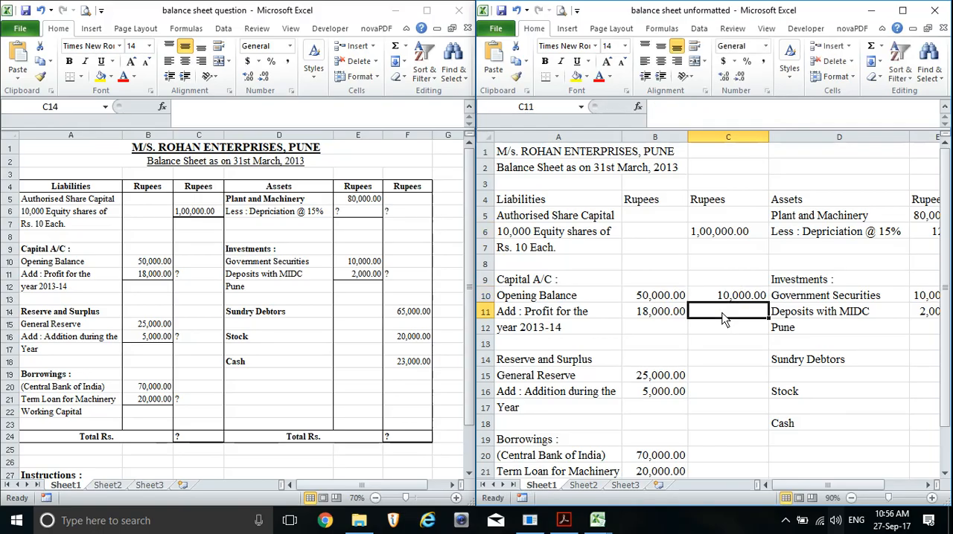
key(Up)
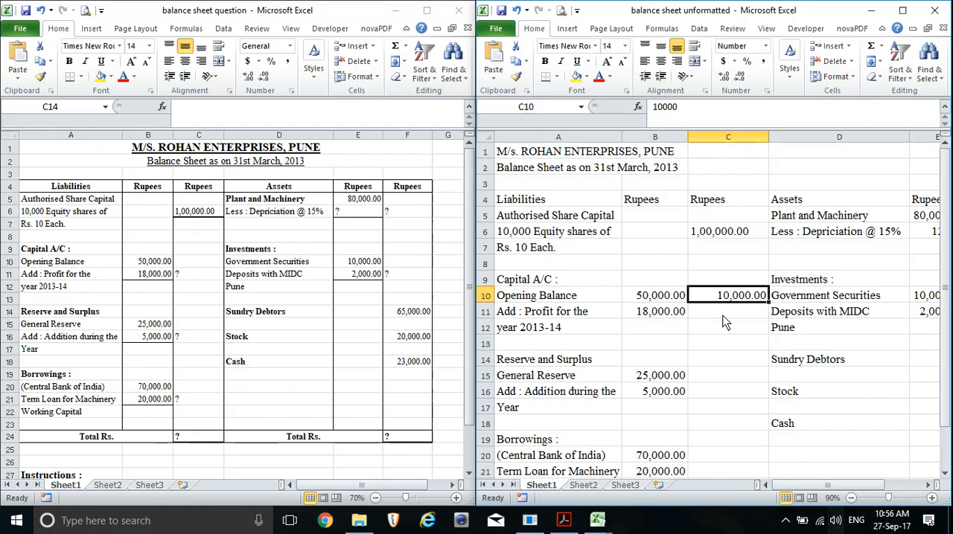
key(Delete)
Format the company title in A1 of the unformatted sheet as size 18, bold and underlined
click(851, 498)
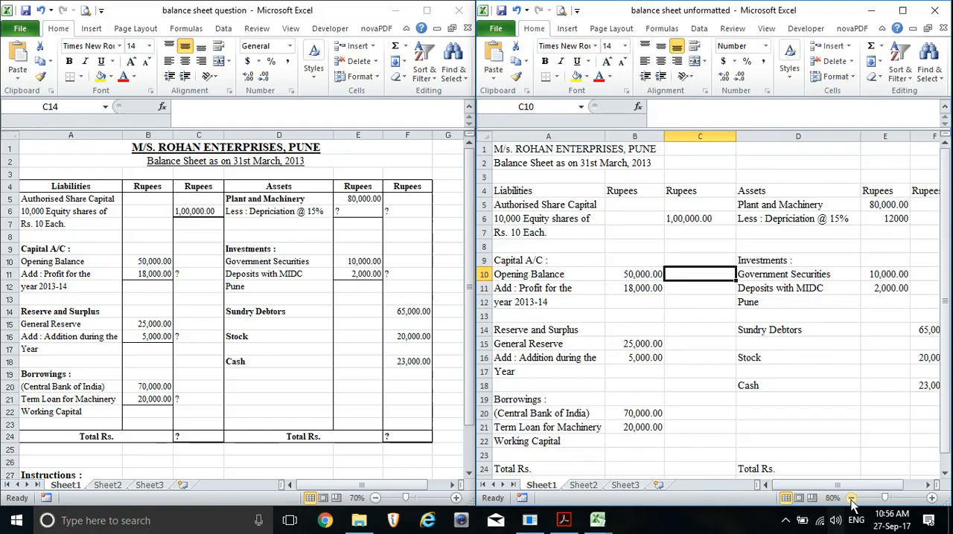
click(851, 499)
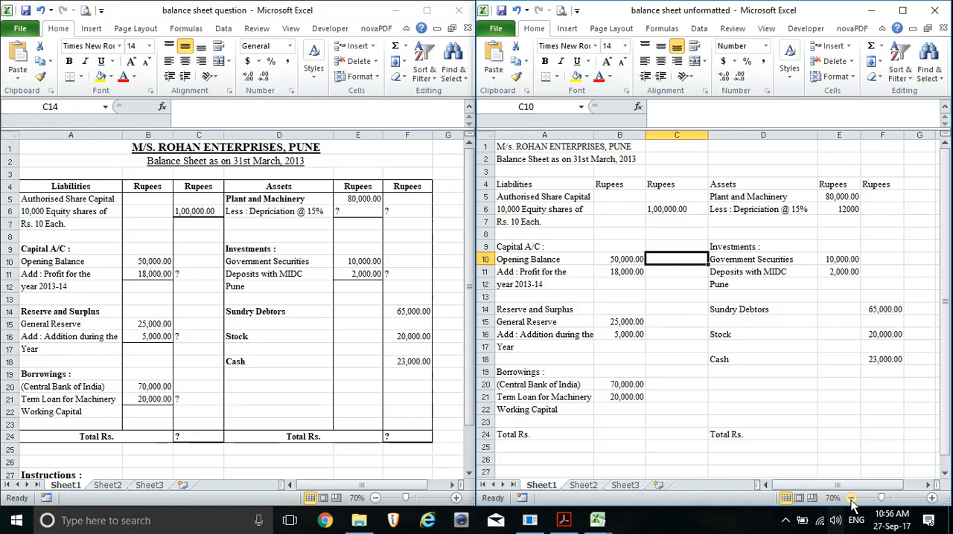
click(521, 151)
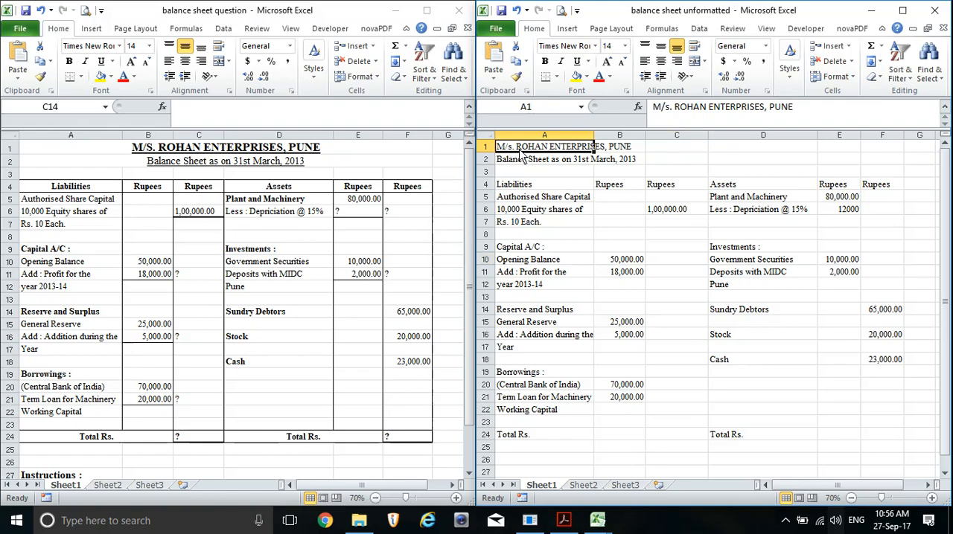
click(623, 47)
click(608, 144)
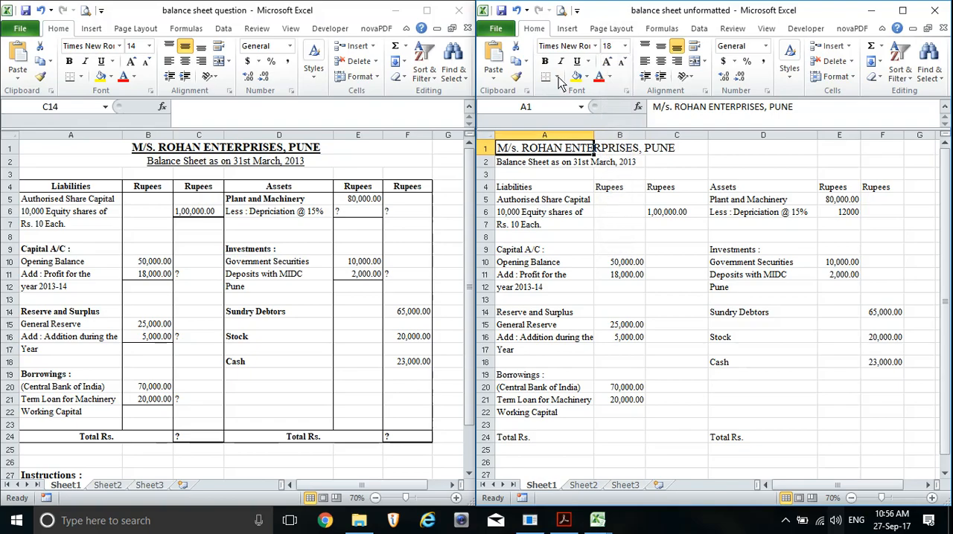
click(544, 61)
click(576, 62)
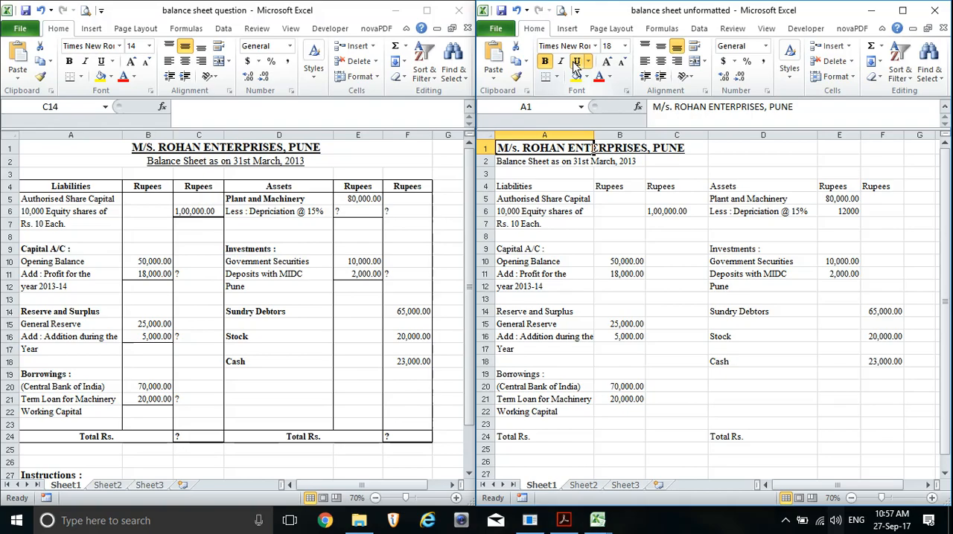
Set the "Balance Sheet as on 31st March, 2013" subtitle in A2 to size 16 and underline it
click(522, 165)
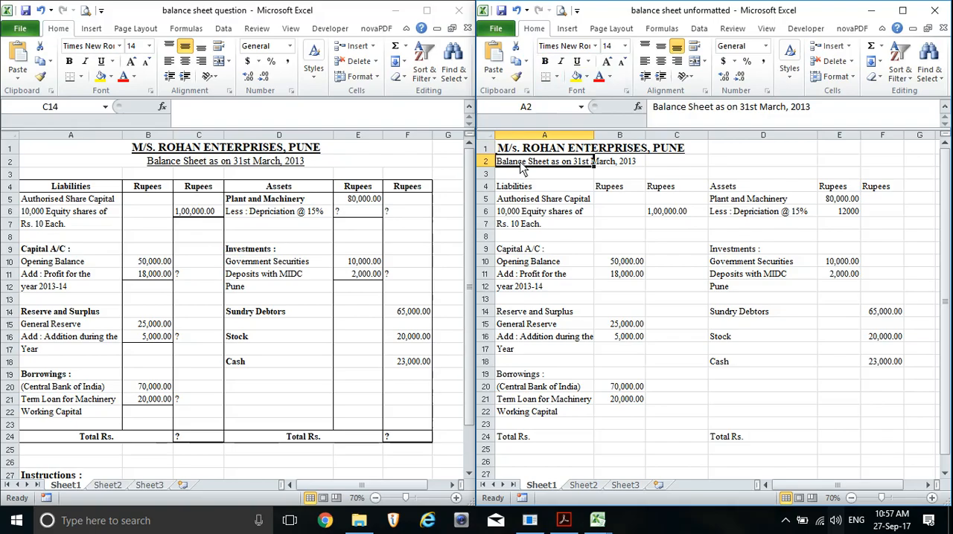
click(625, 46)
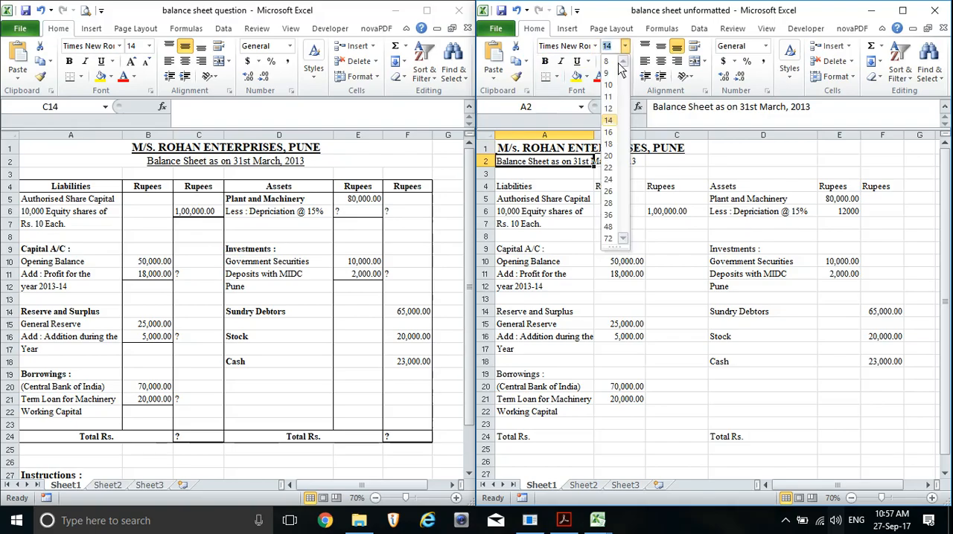
click(609, 132)
click(577, 62)
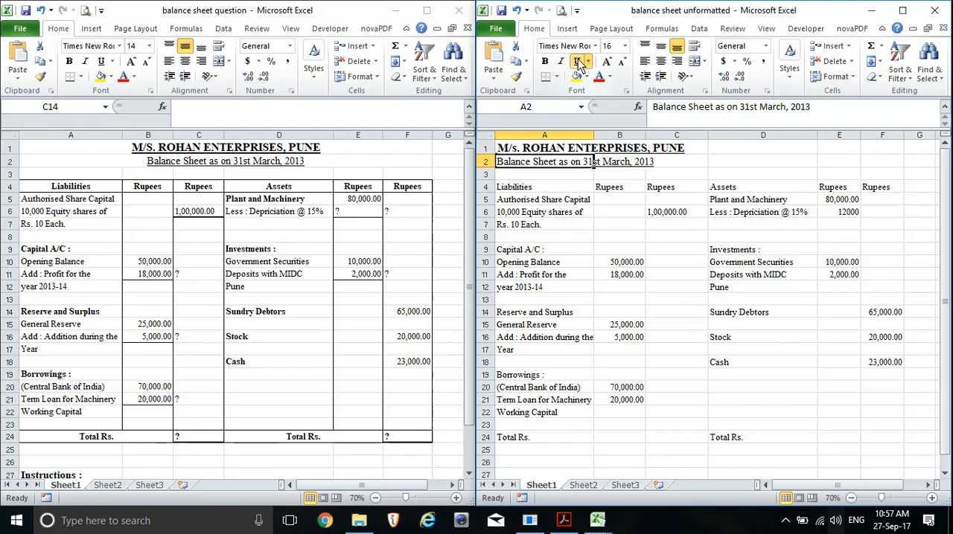
Make the column headings in A4:F4 of the unformatted sheet bold and centre them
click(527, 188)
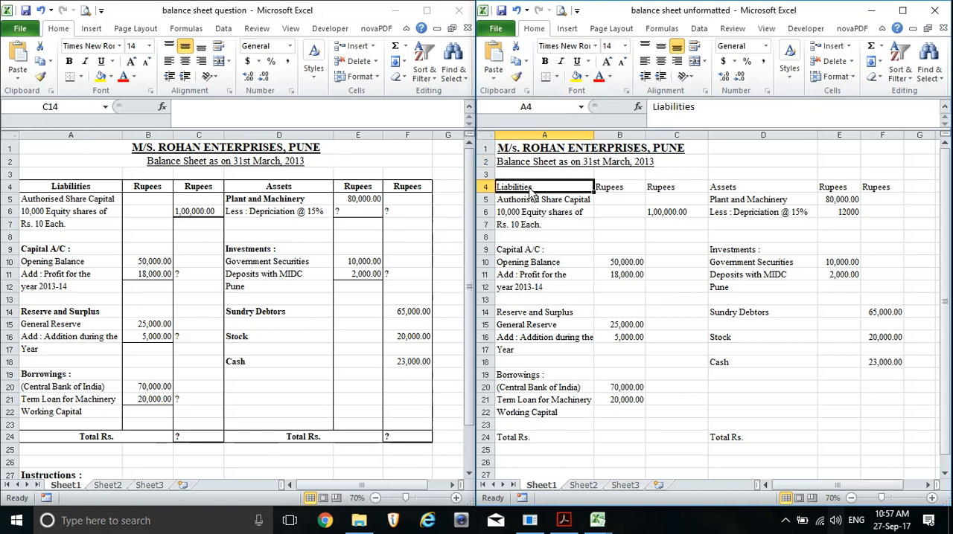
drag(526, 189, 819, 195)
drag(876, 195, 876, 195)
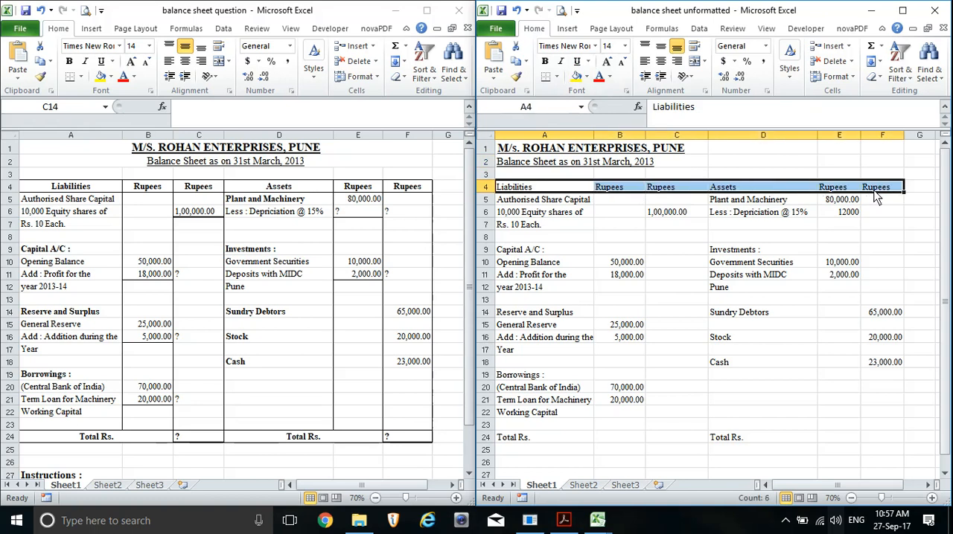
click(546, 62)
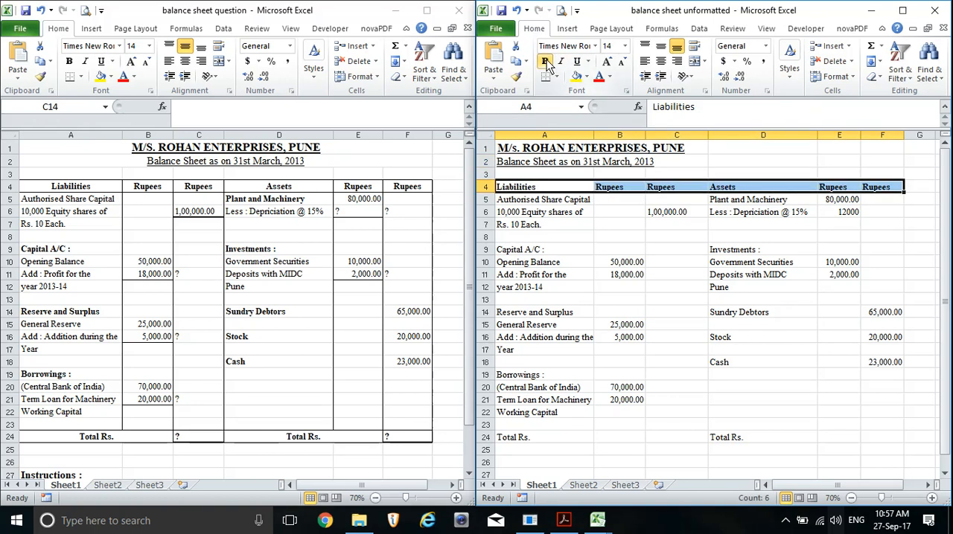
click(666, 61)
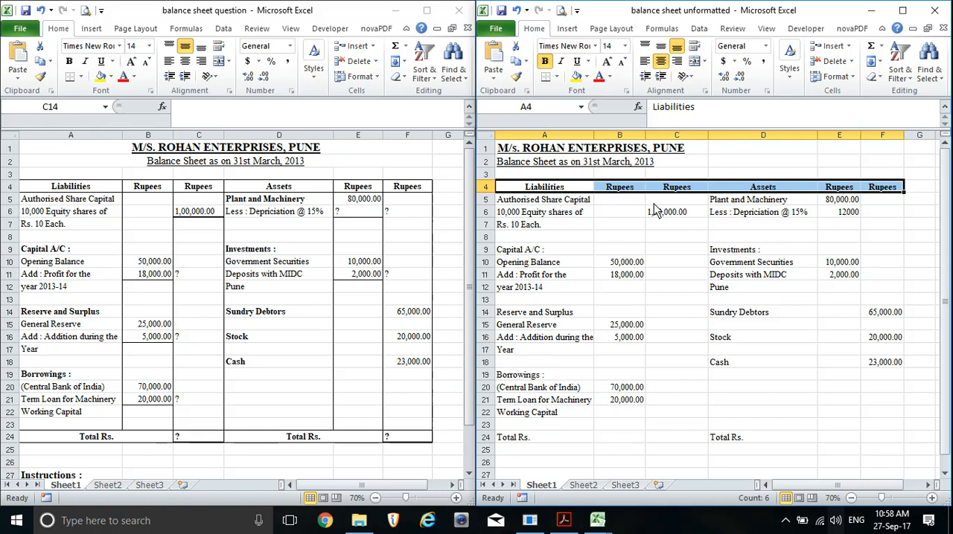
Bold the liabilities headings Capital A/C, Reserve and Surplus, and Borrowings in A9, A14 and A19
click(571, 228)
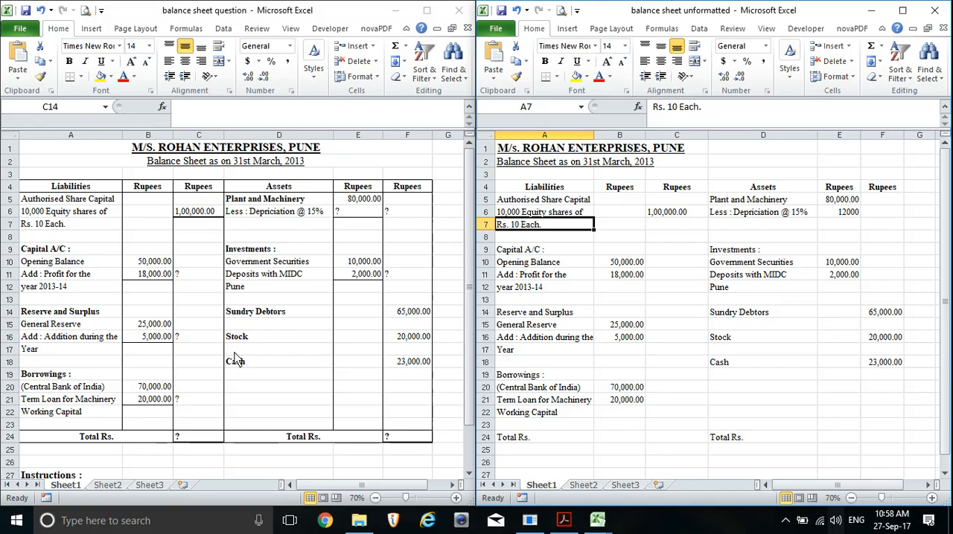
click(543, 252)
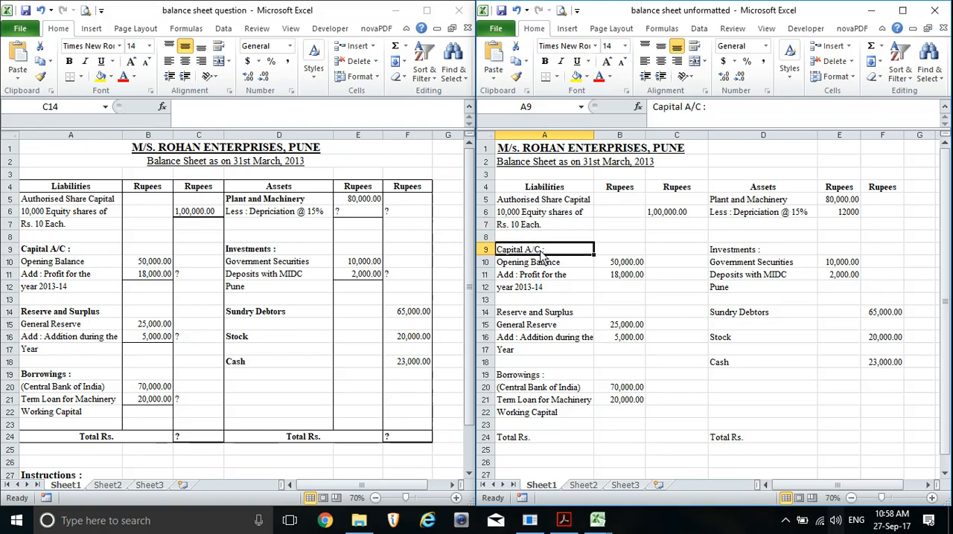
click(545, 61)
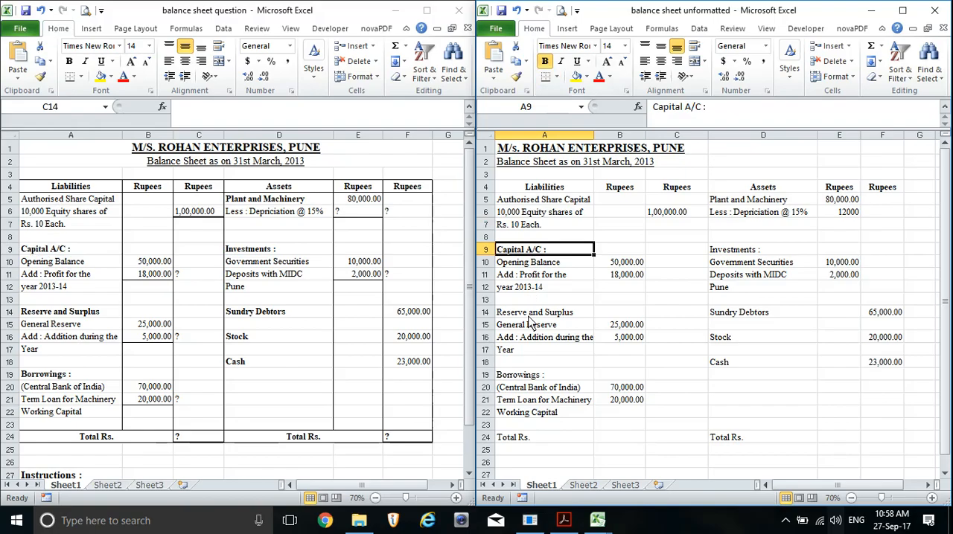
click(530, 313)
click(544, 63)
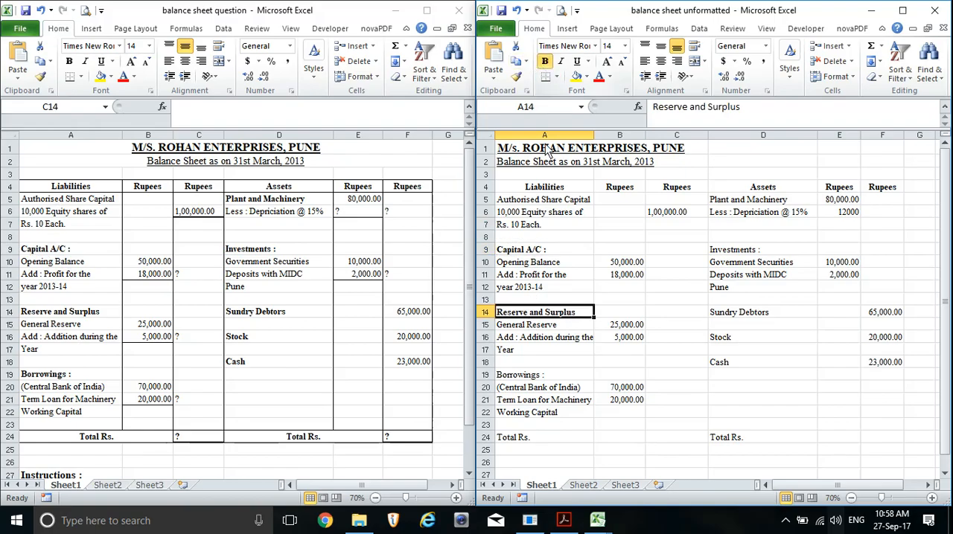
click(536, 376)
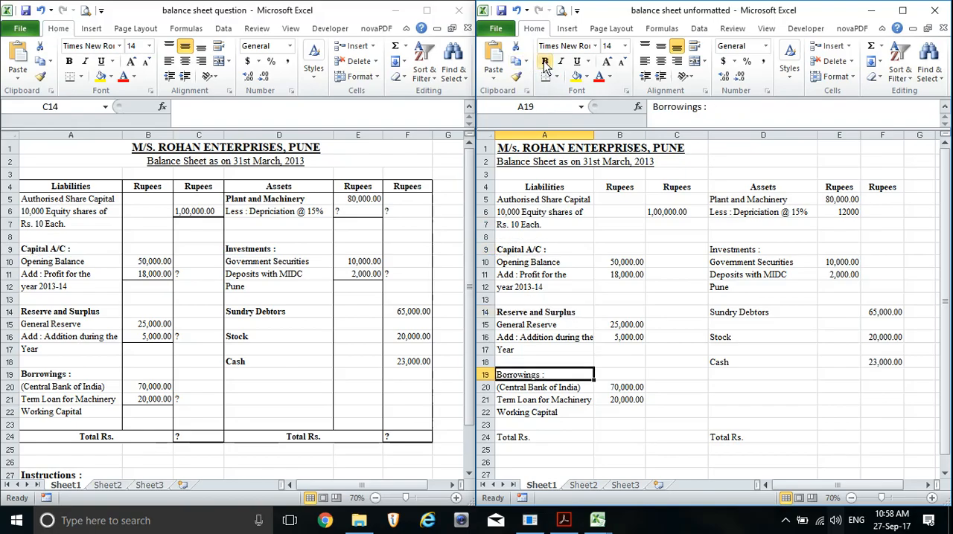
click(544, 61)
Bold the assets headings Plant and Machinery, Investments, Sundry Debtors, Stock and Cash in column D
click(727, 201)
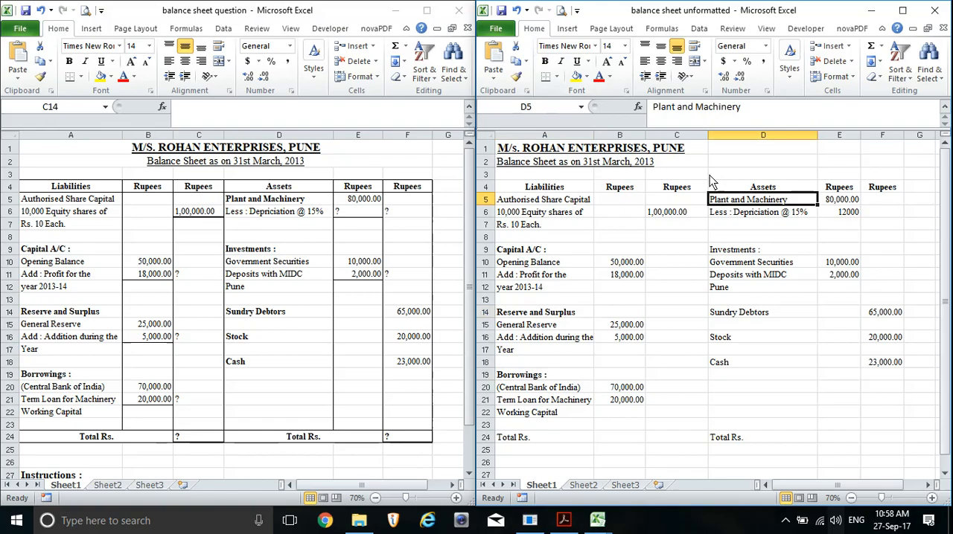
click(544, 61)
click(731, 251)
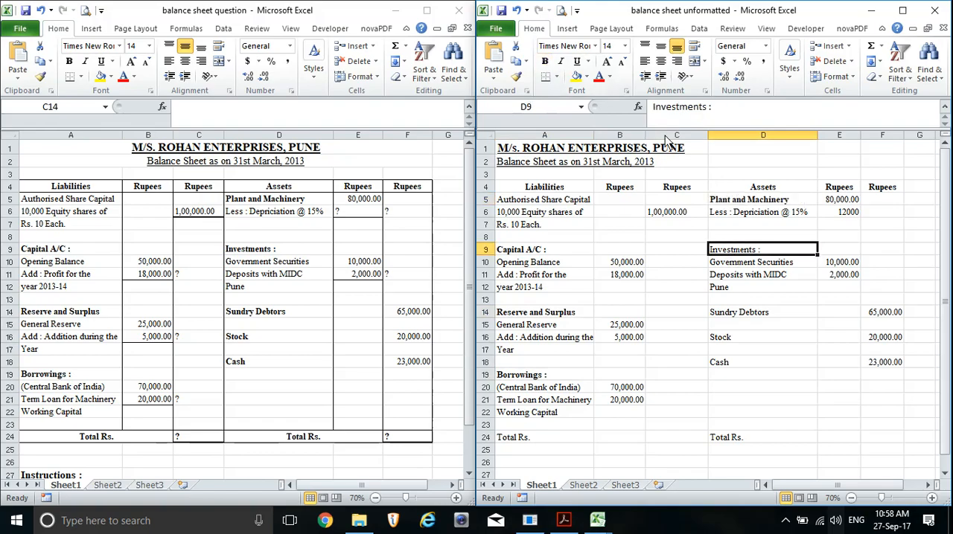
click(544, 63)
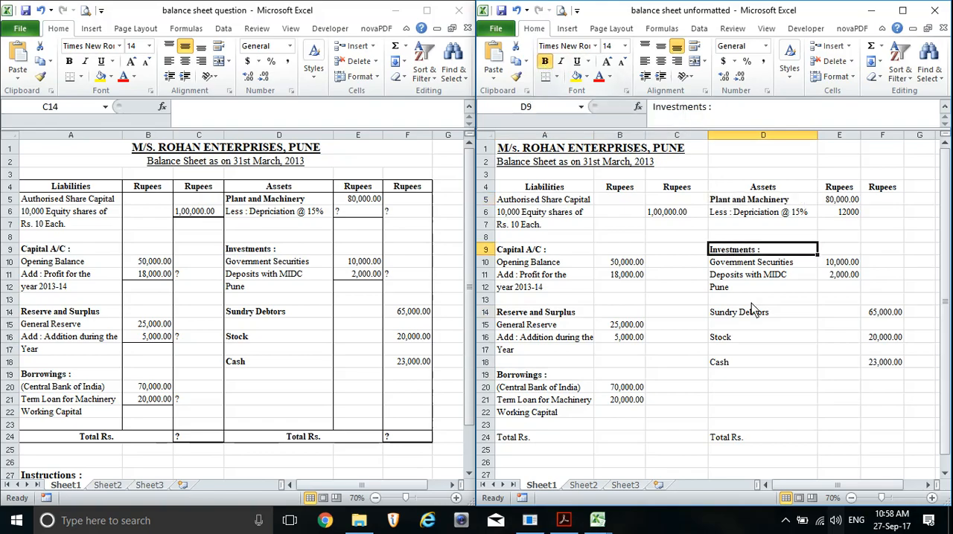
click(750, 314)
click(545, 63)
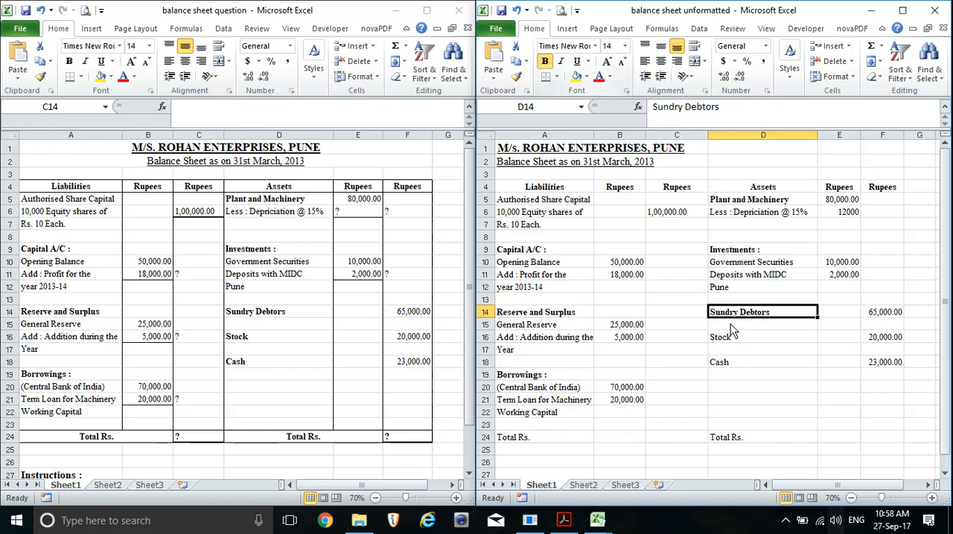
click(737, 339)
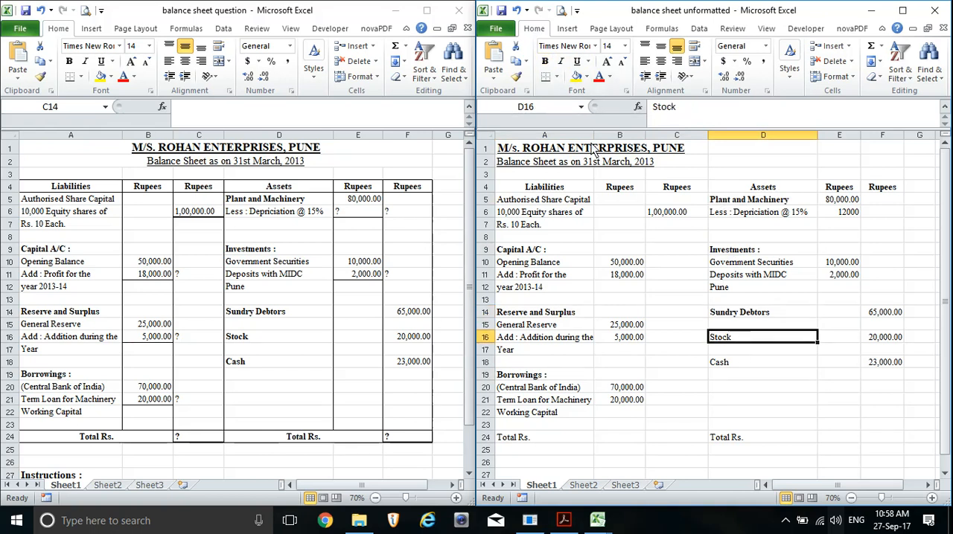
click(544, 62)
click(719, 364)
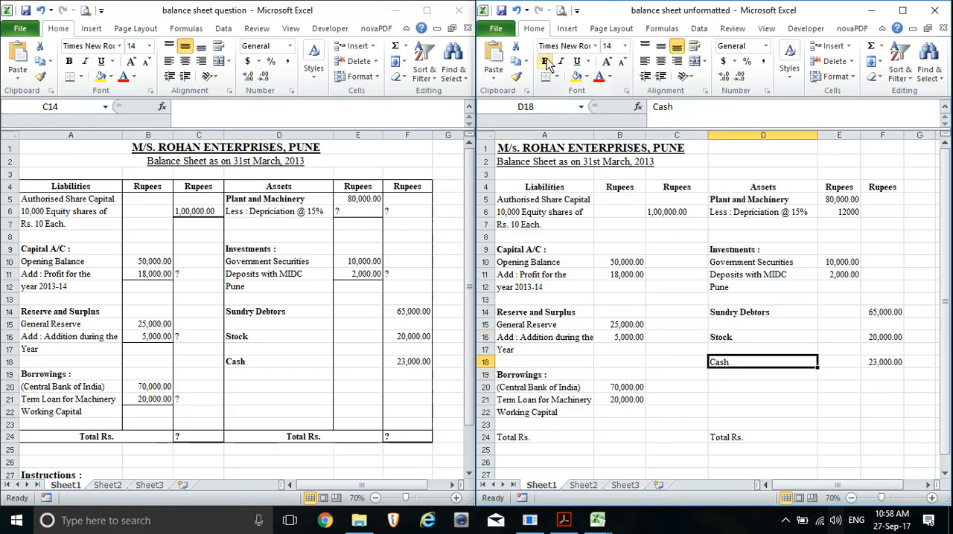
click(544, 61)
Bold the Total Rs. row across A24:F24
drag(503, 439, 875, 446)
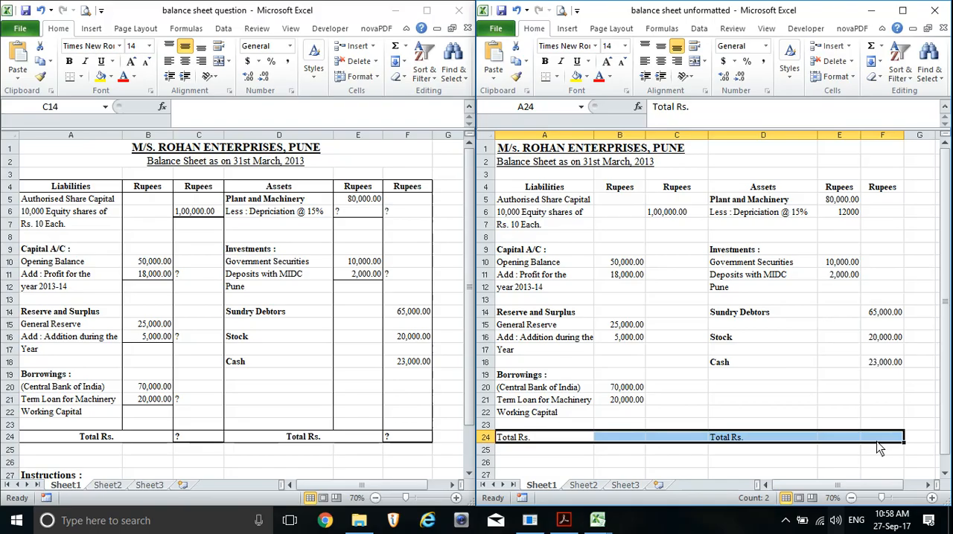
click(547, 64)
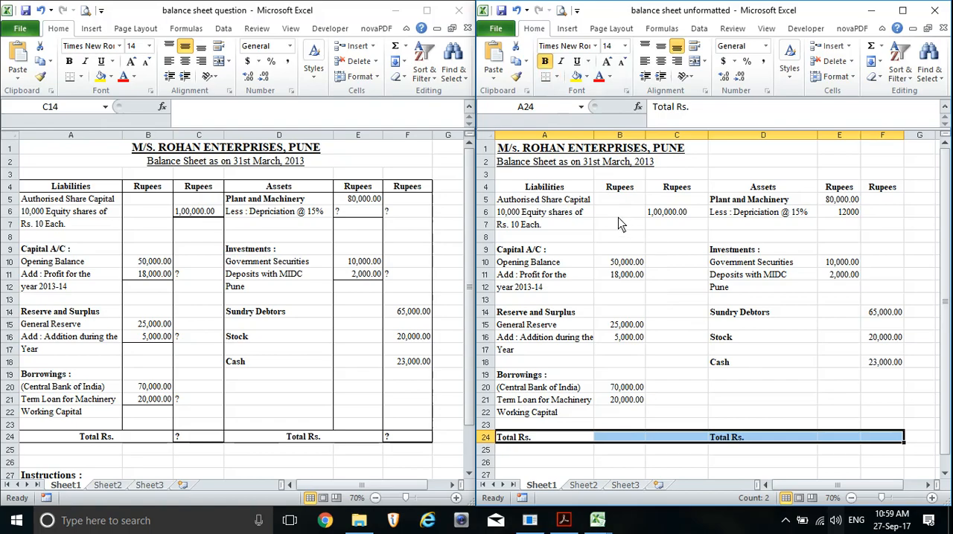
click(591, 251)
Apply All Borders to the column heading row A4:F4
click(518, 187)
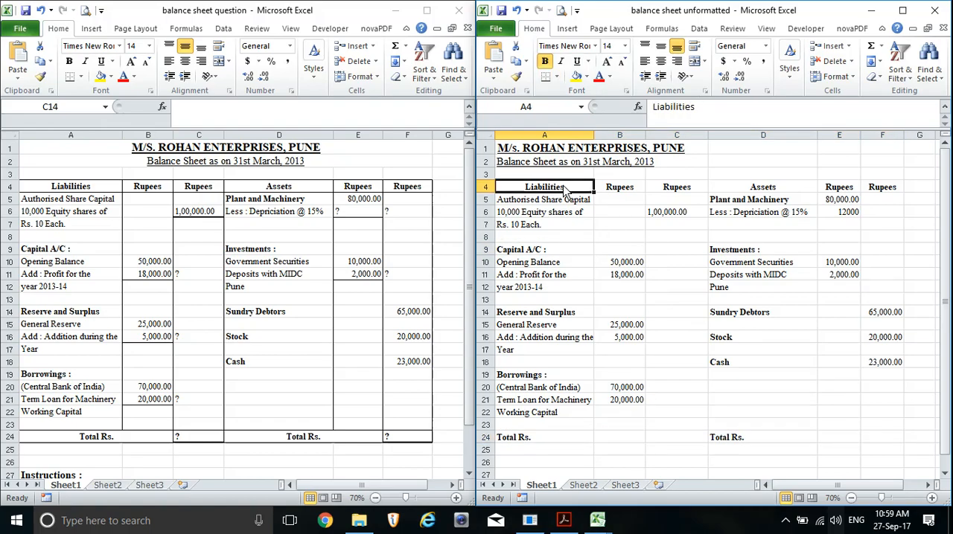
drag(564, 191, 882, 189)
click(660, 61)
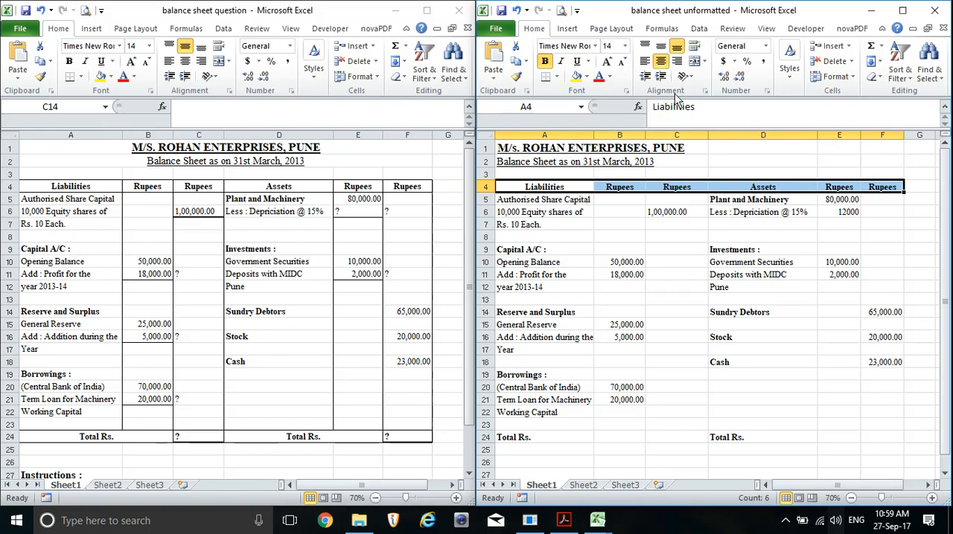
click(556, 77)
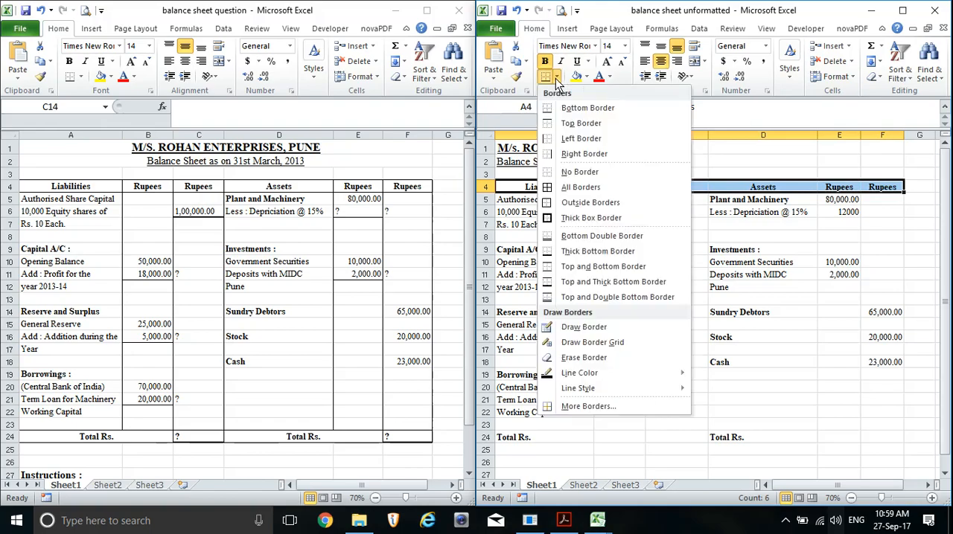
click(580, 188)
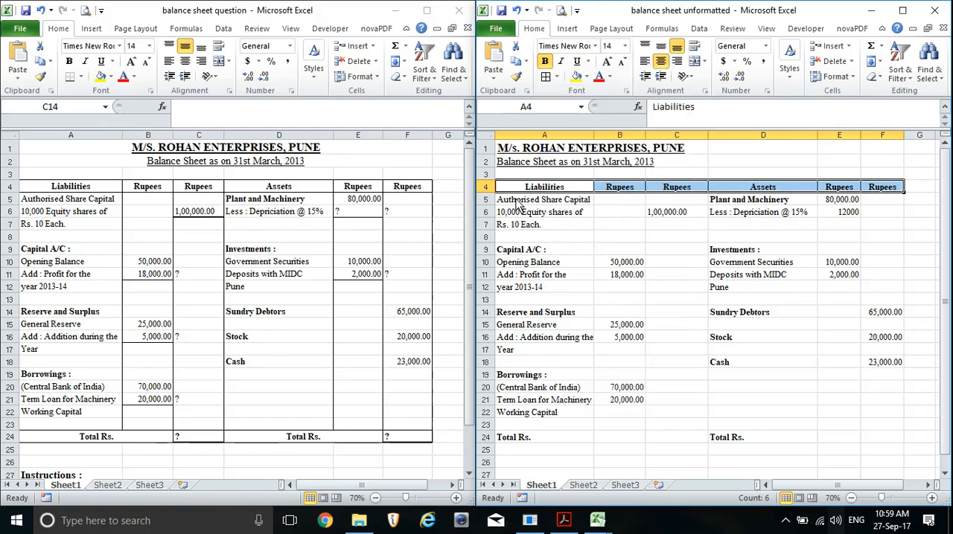
Apply All Borders to the Total Rs. row A24:F24
drag(513, 442, 879, 443)
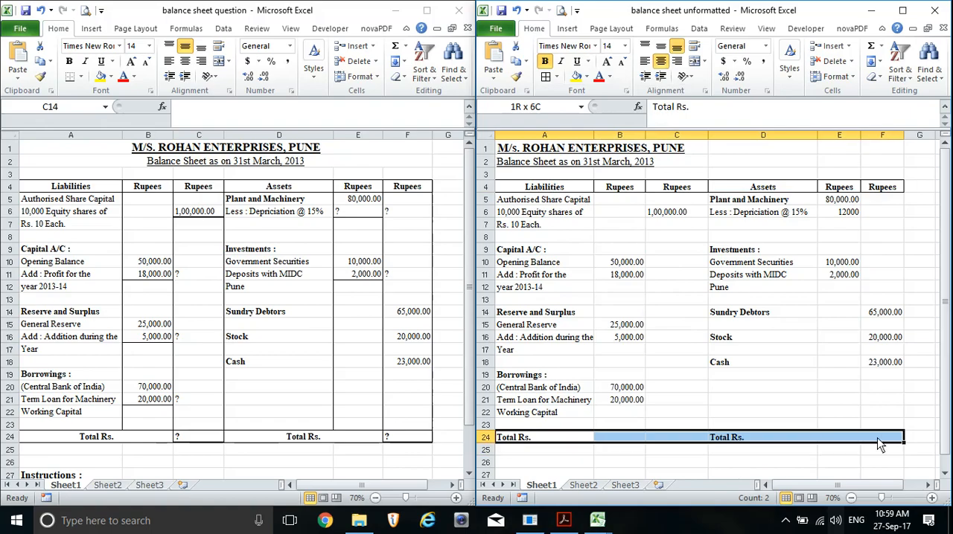
click(547, 77)
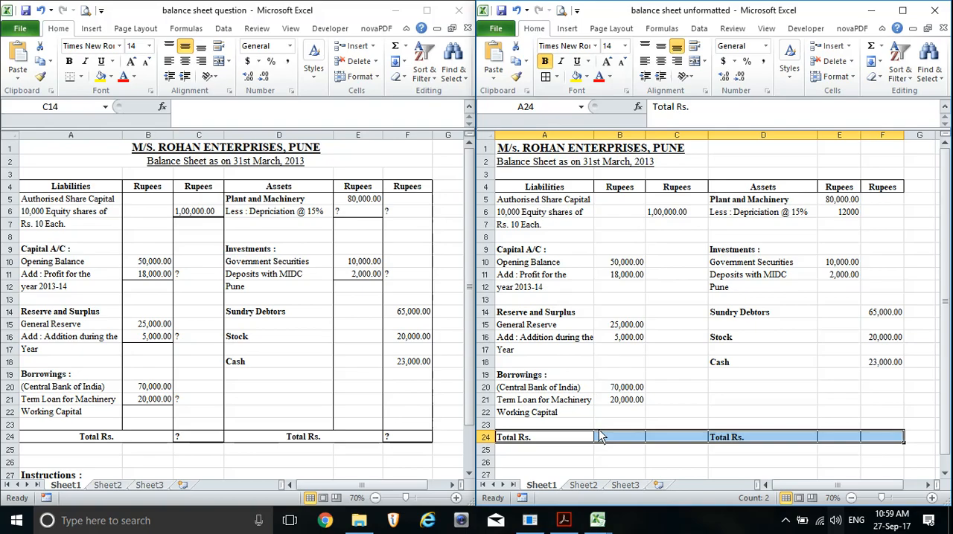
click(590, 249)
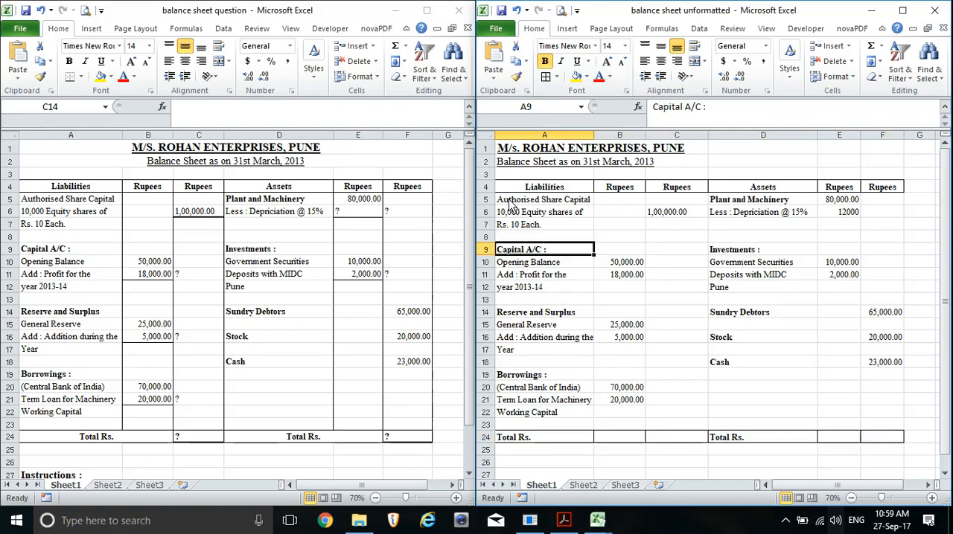
Apply Outside Borders around the balance sheet body A5:F23
drag(514, 201, 889, 430)
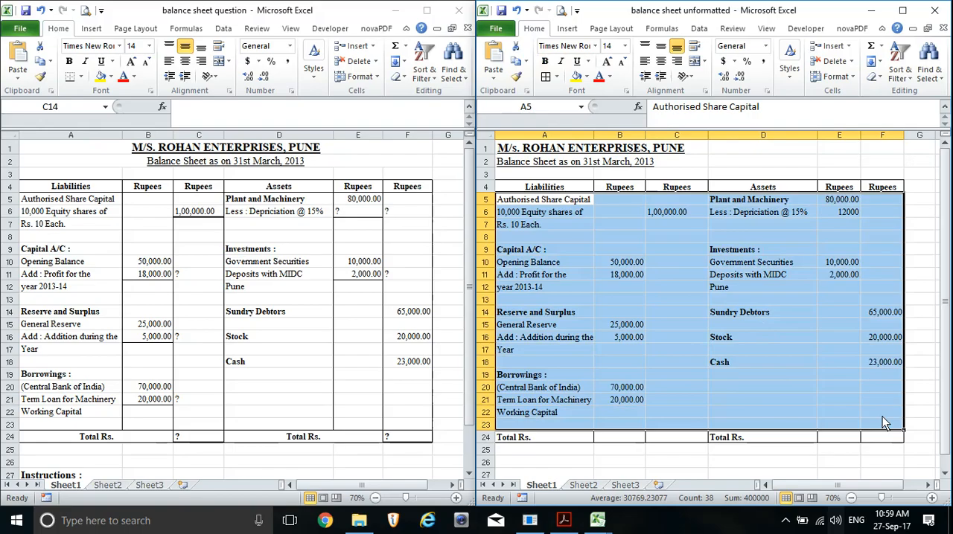
click(557, 78)
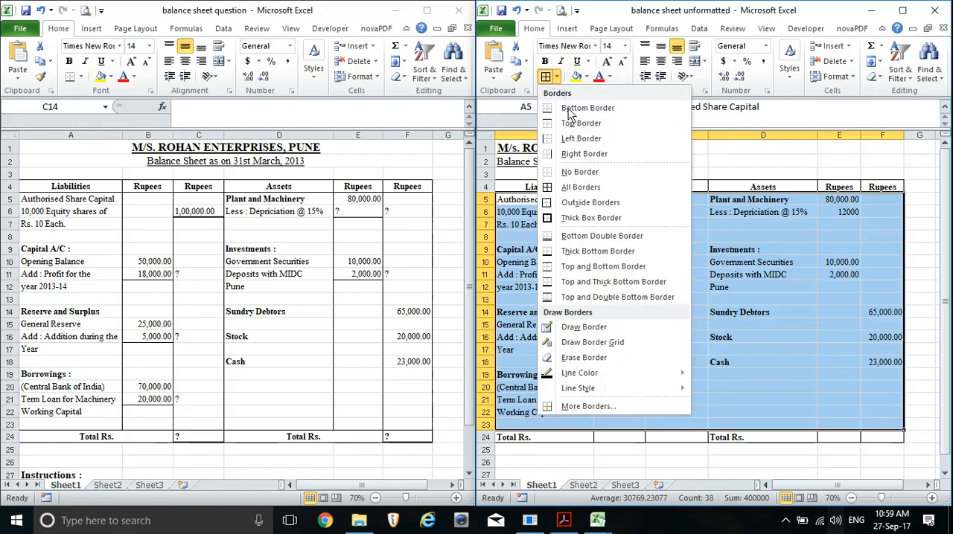
click(593, 204)
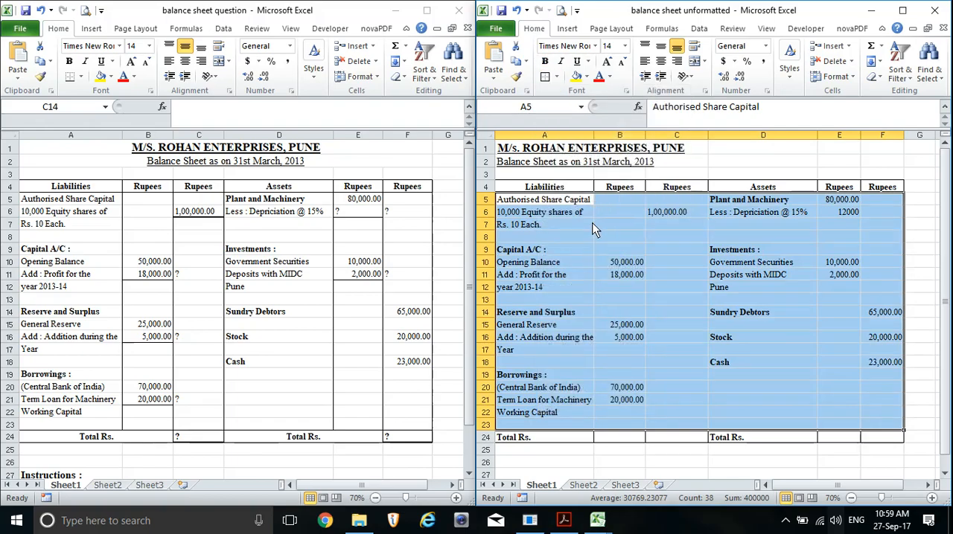
click(633, 275)
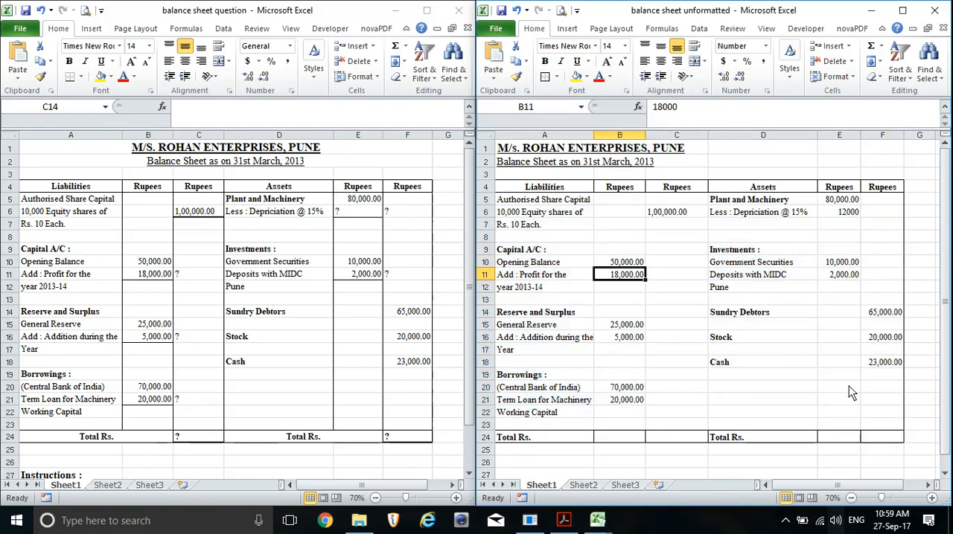
Add inside vertical borders between the columns of the balance sheet body A5:F23
drag(509, 204, 877, 422)
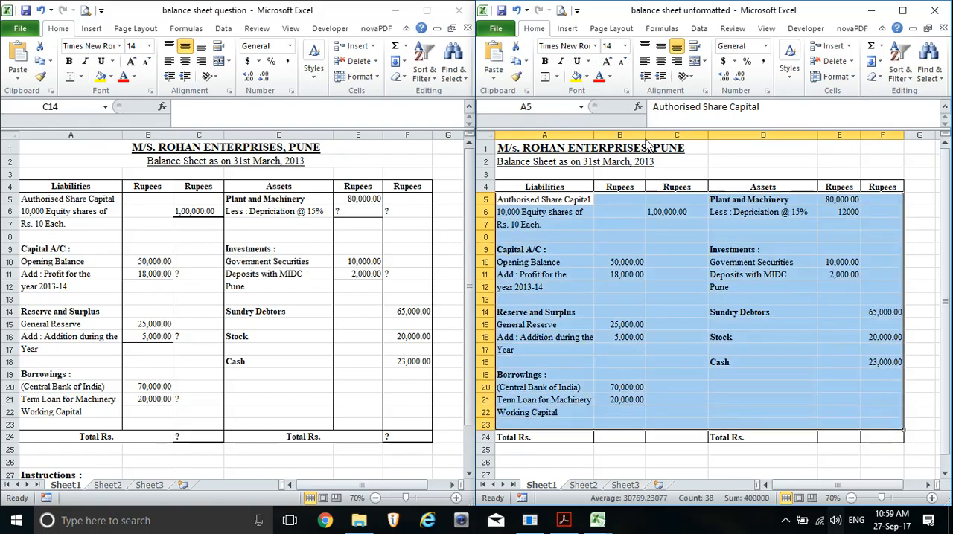
click(556, 77)
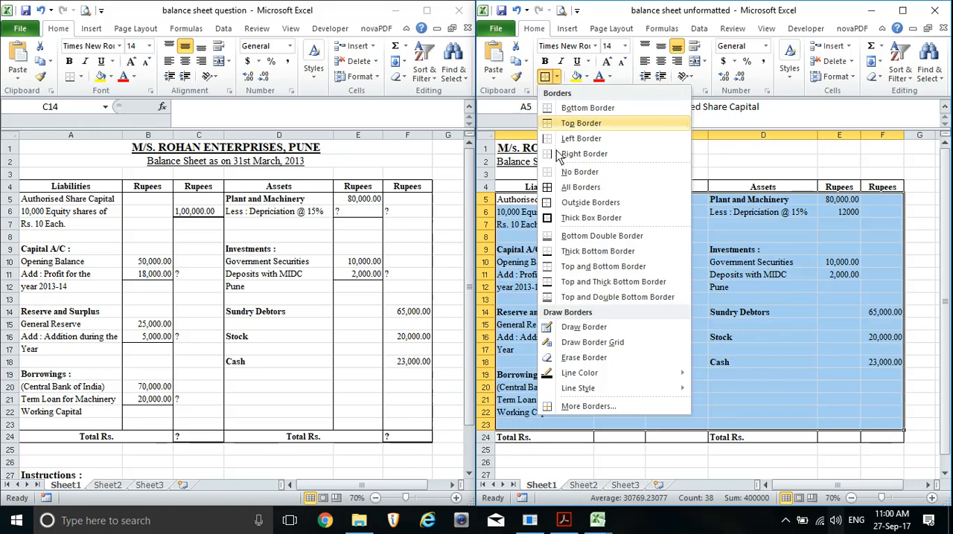
click(585, 408)
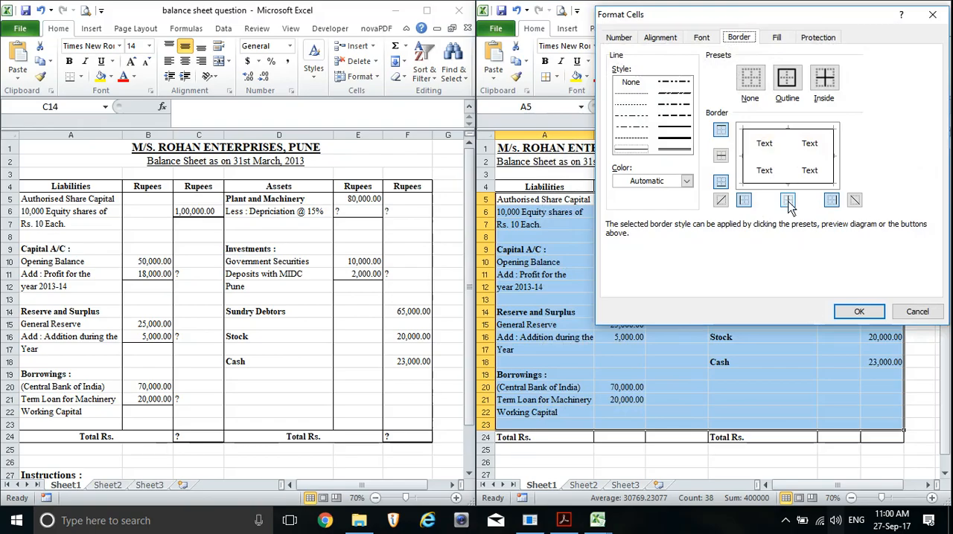
click(788, 201)
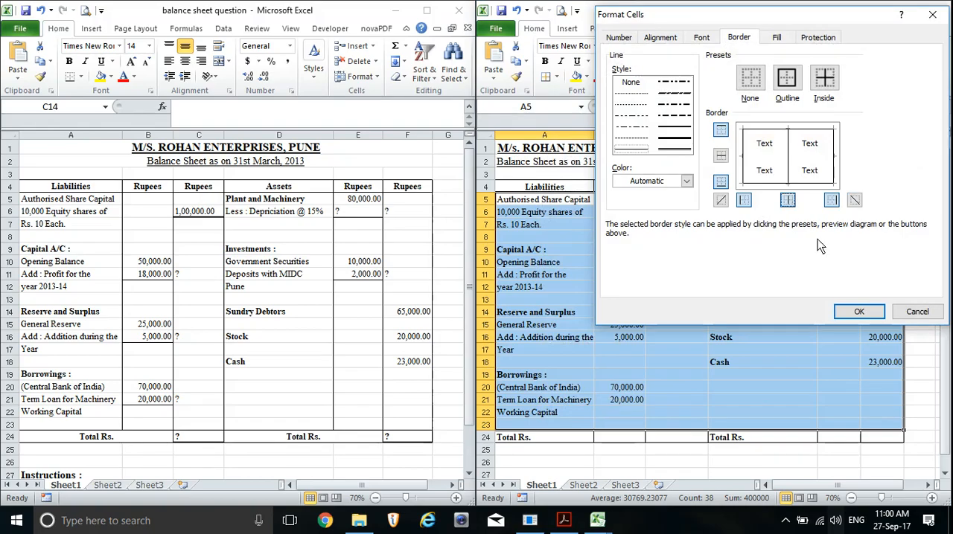
click(862, 313)
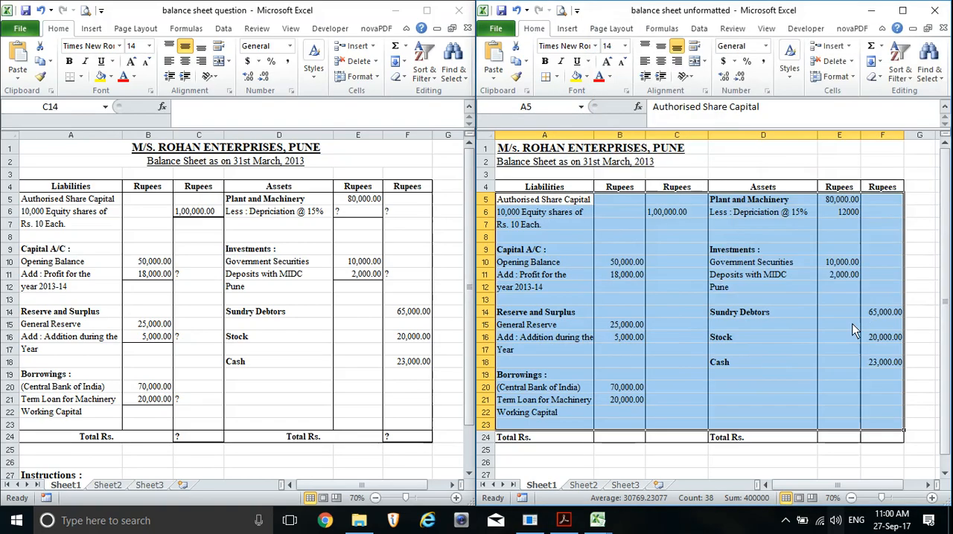
click(802, 466)
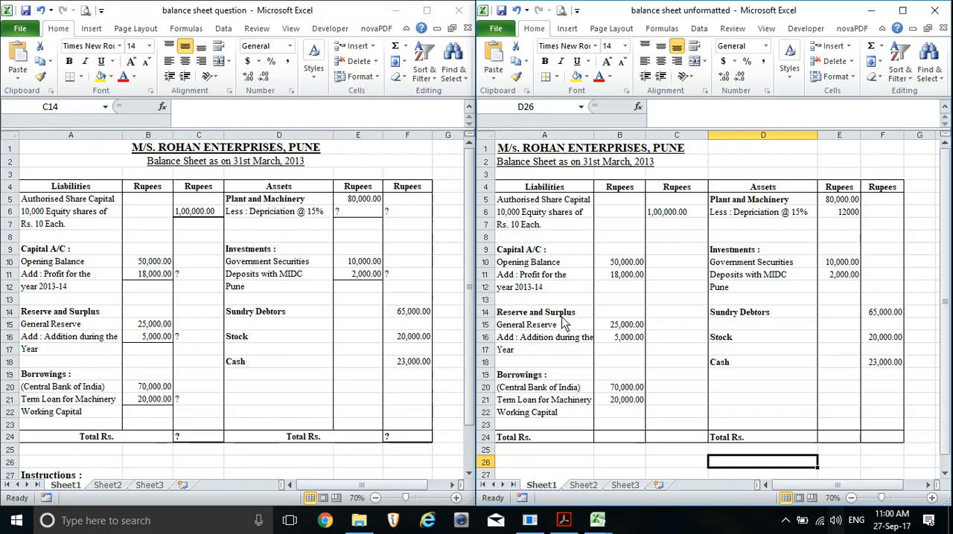
Apply a bottom border to the profit amount in cell B11 under Capital A/C
click(631, 276)
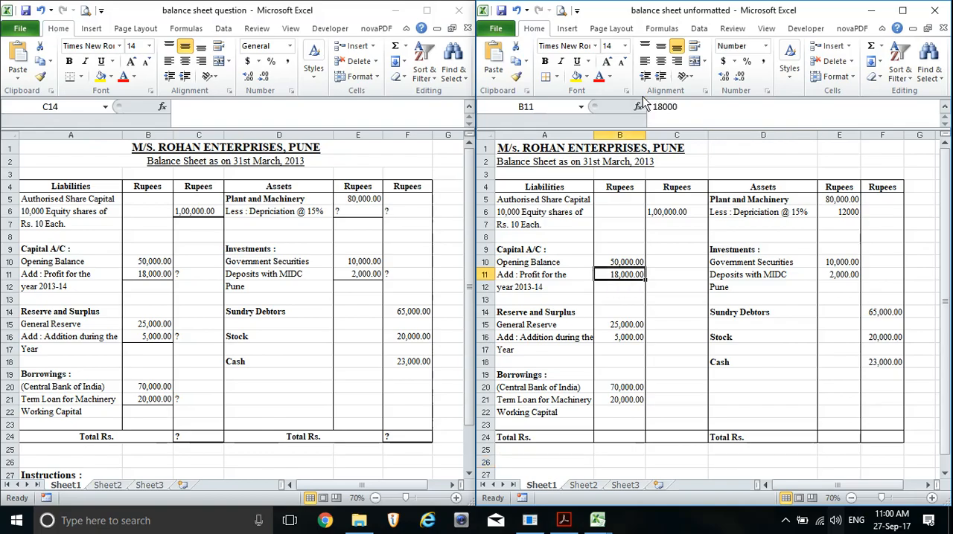
click(558, 77)
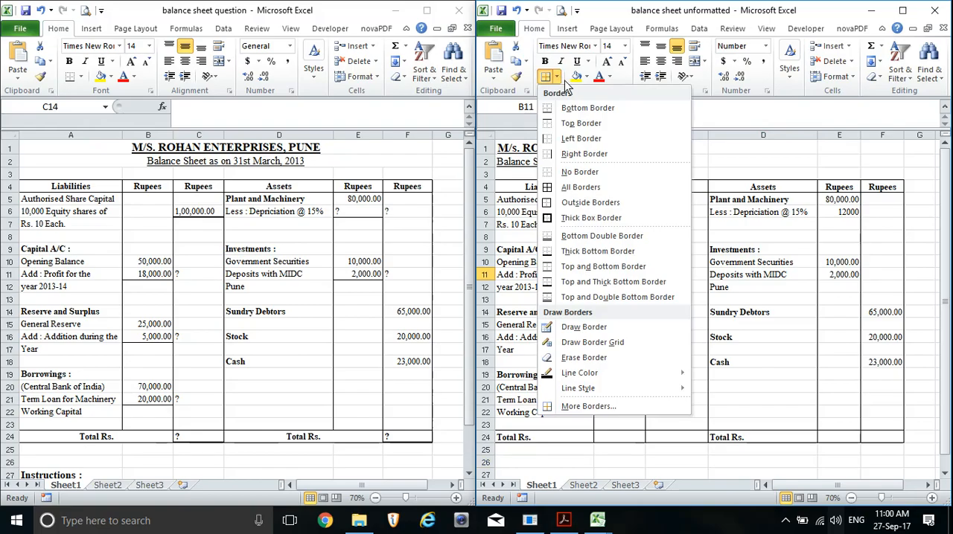
click(585, 109)
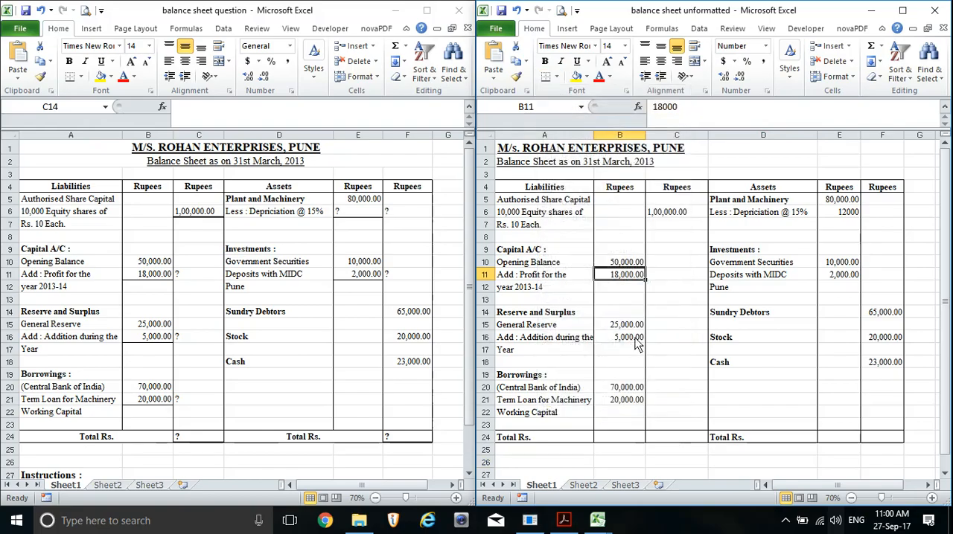
click(635, 362)
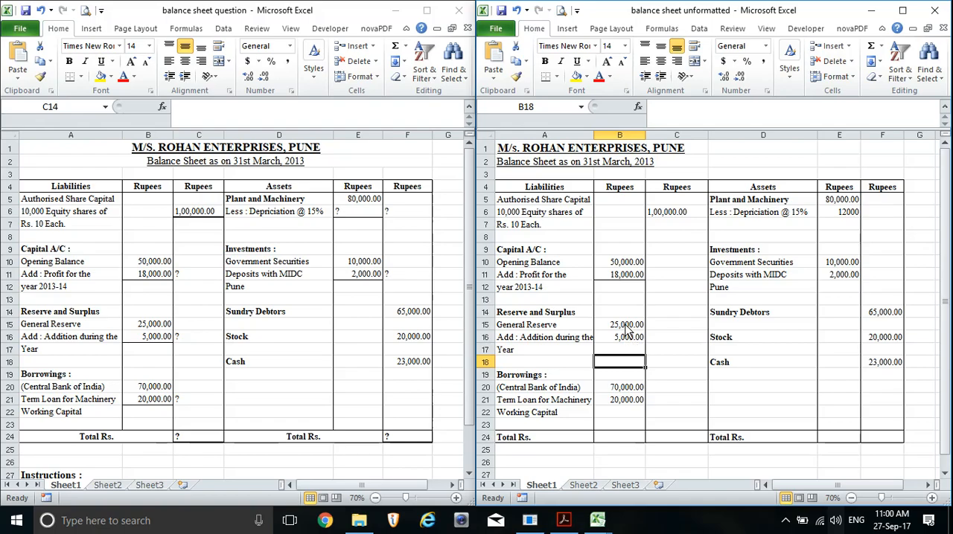
Apply bottom borders to the reserve addition amount in B16 and the term loan amount in B21
click(627, 328)
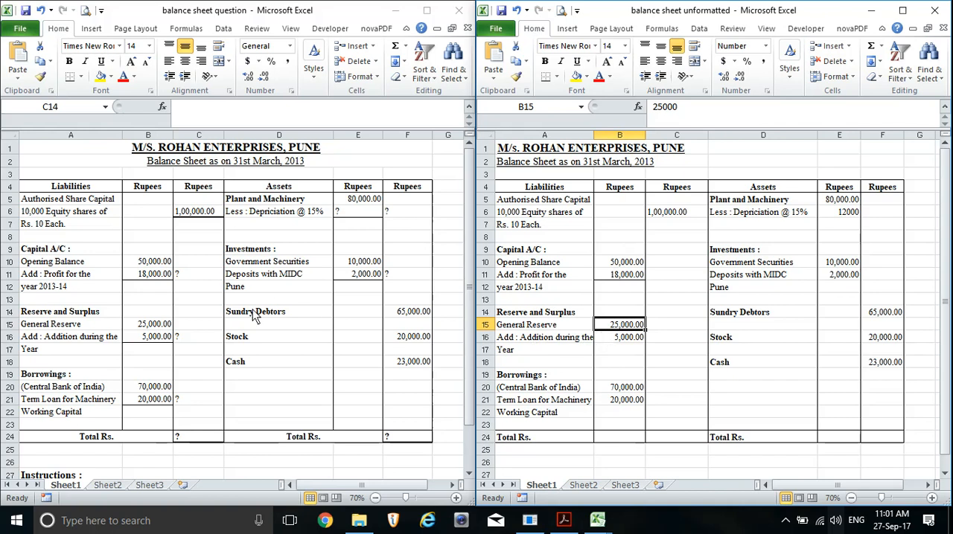
click(748, 319)
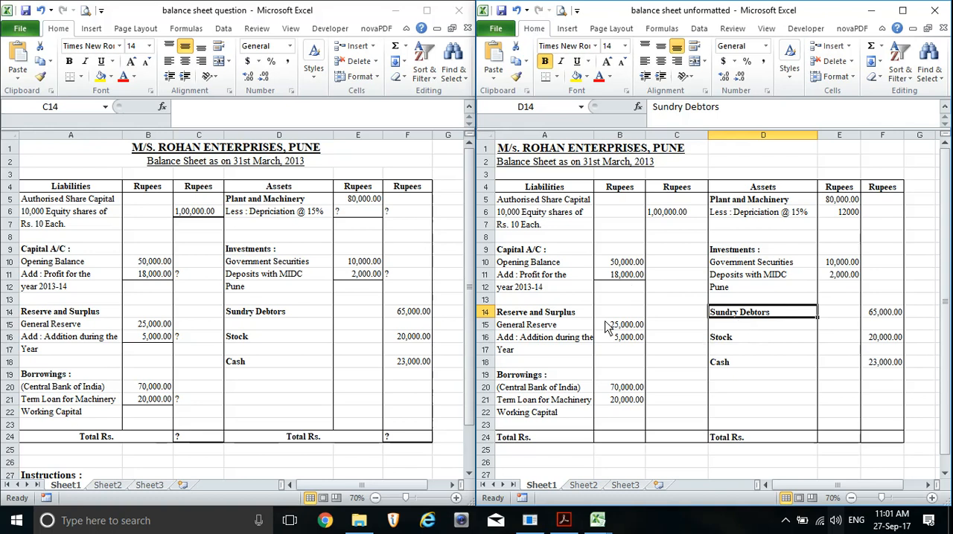
click(618, 341)
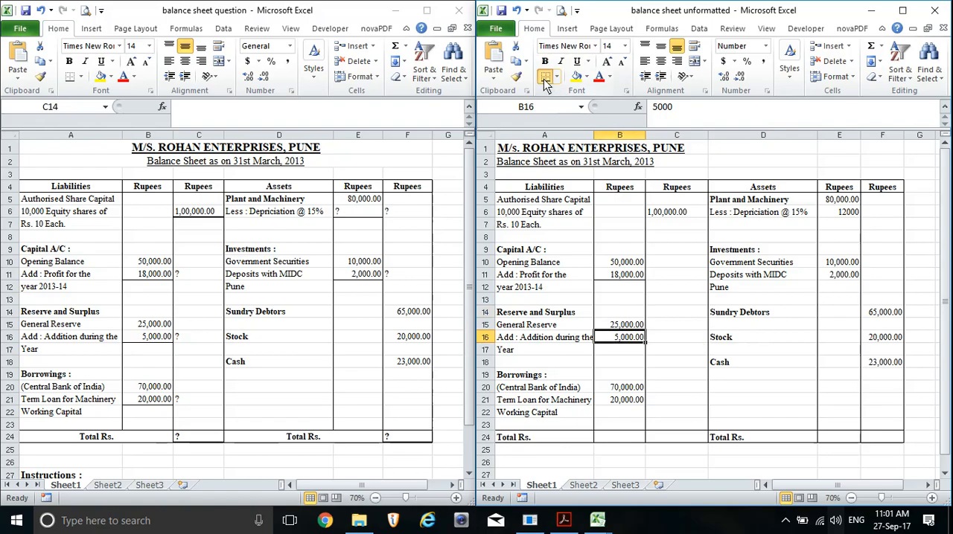
click(617, 405)
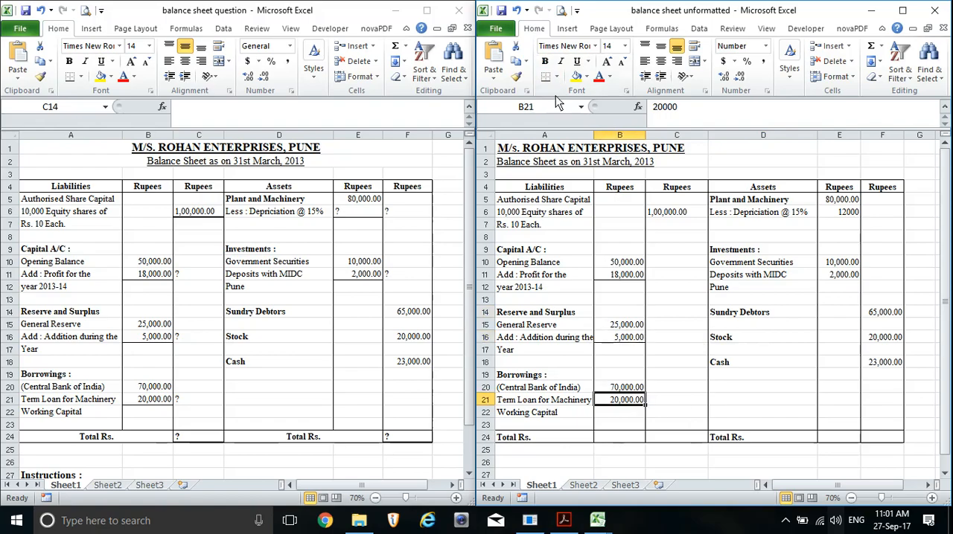
Clear the depreciation amount in E6 and apply bottom borders to cells E6 and E11
click(849, 217)
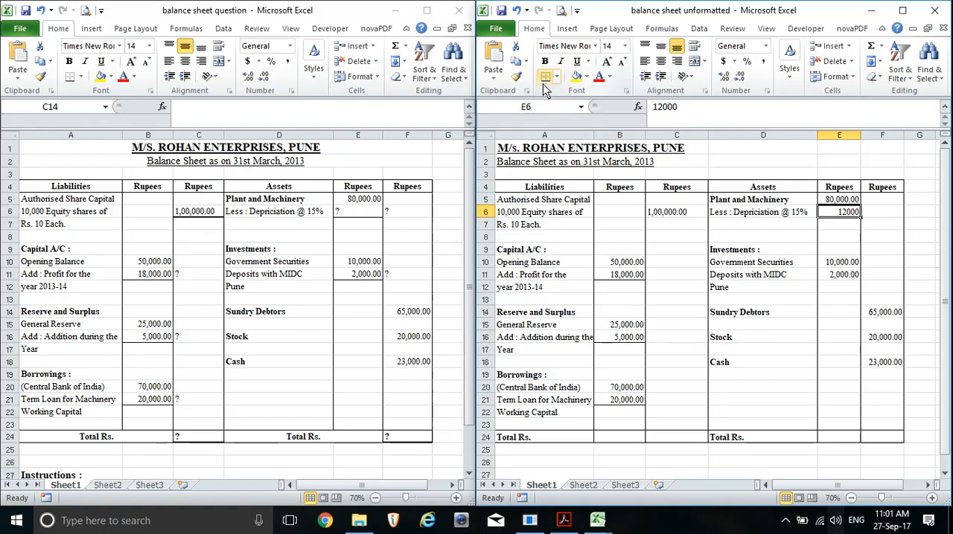
key(Delete)
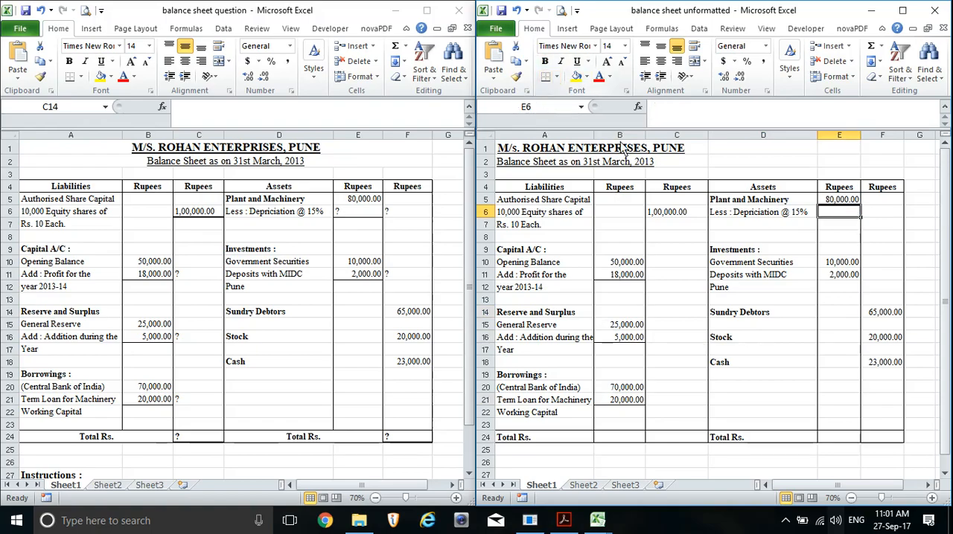
click(847, 278)
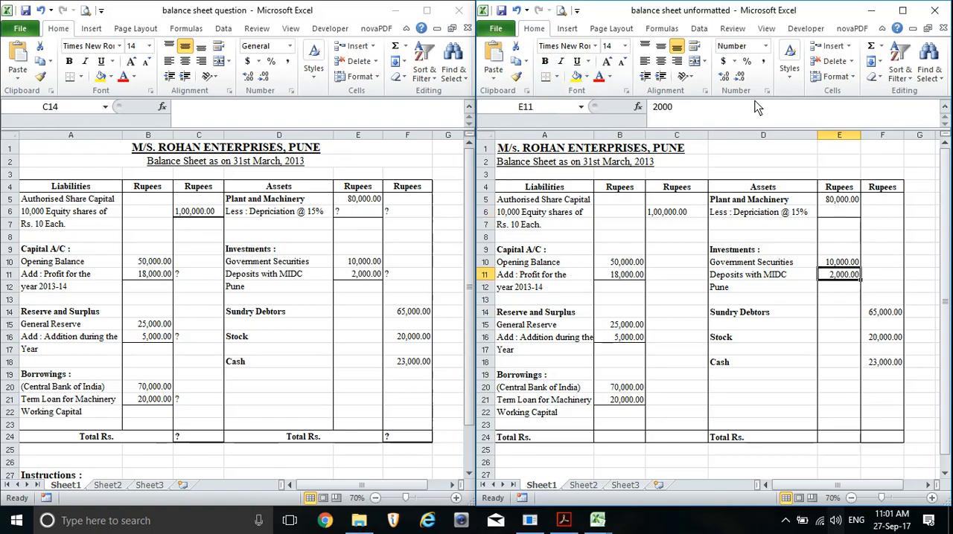
click(546, 79)
click(853, 362)
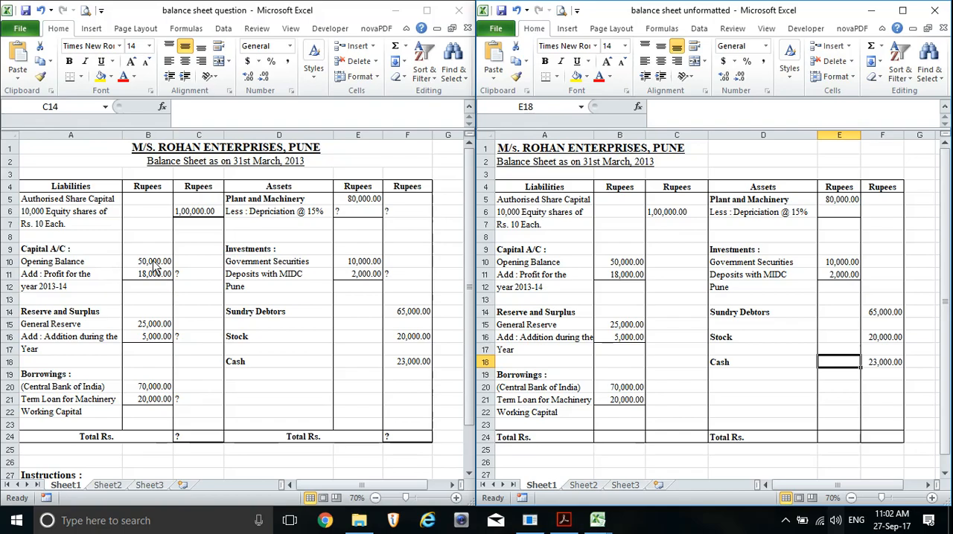
Enter the formula =B10+B11 in C11 to total the Capital A/C amounts
click(676, 277)
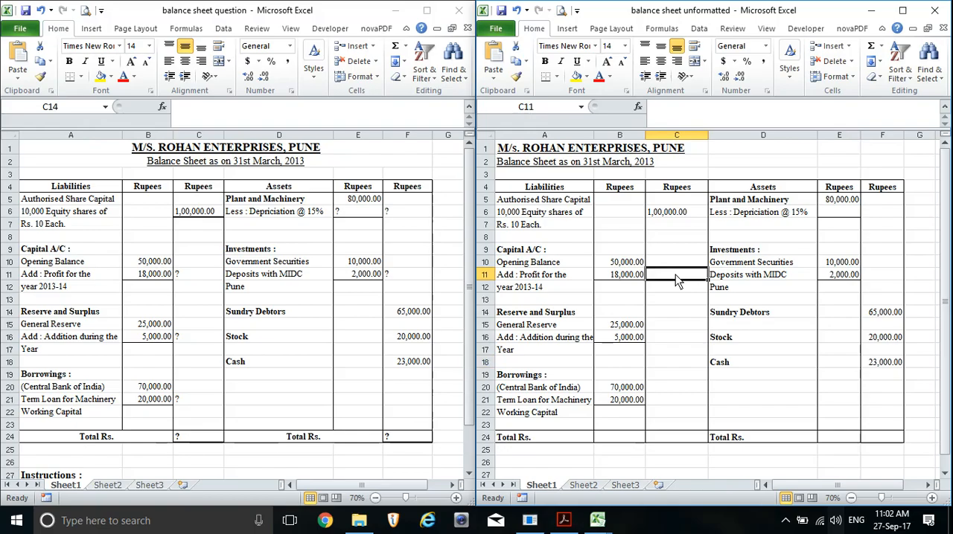
text(=)
click(613, 265)
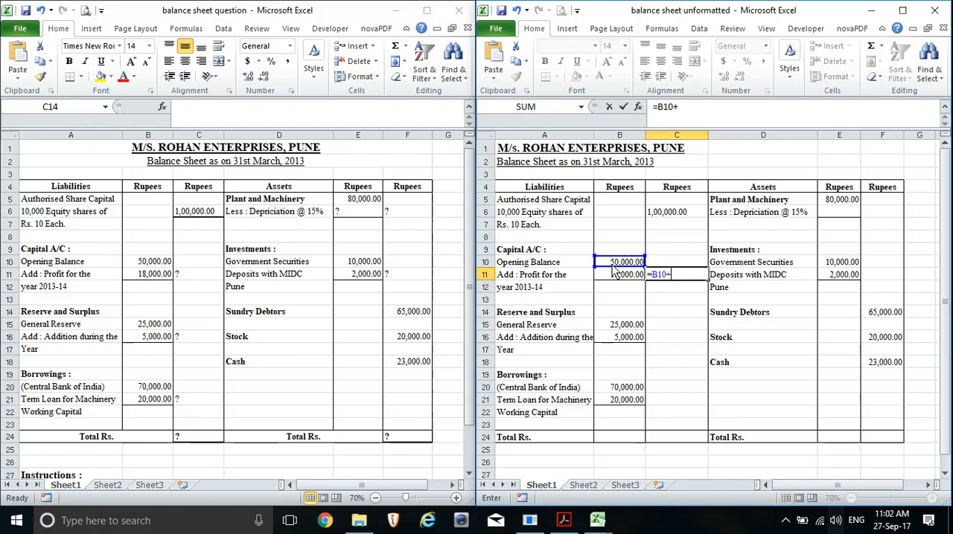
text(+)
click(624, 280)
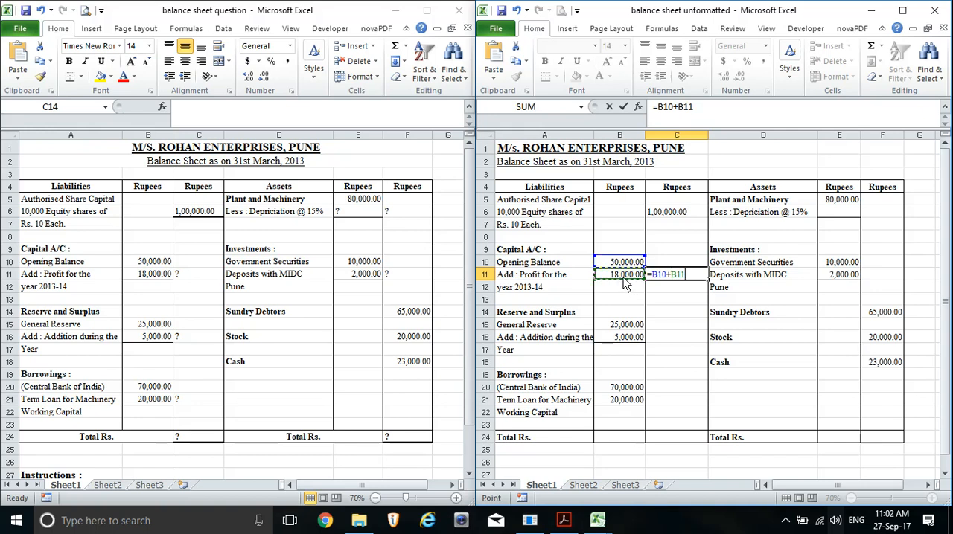
key(Return)
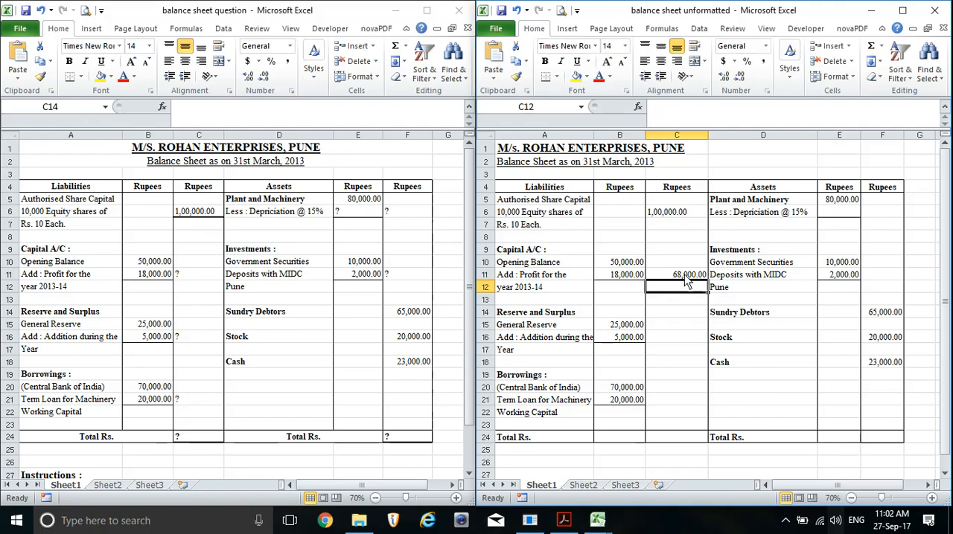
Total the Reserve and Surplus amounts in C16 with AutoSum over B15:B16, and compare its formula with the one in C11
click(664, 337)
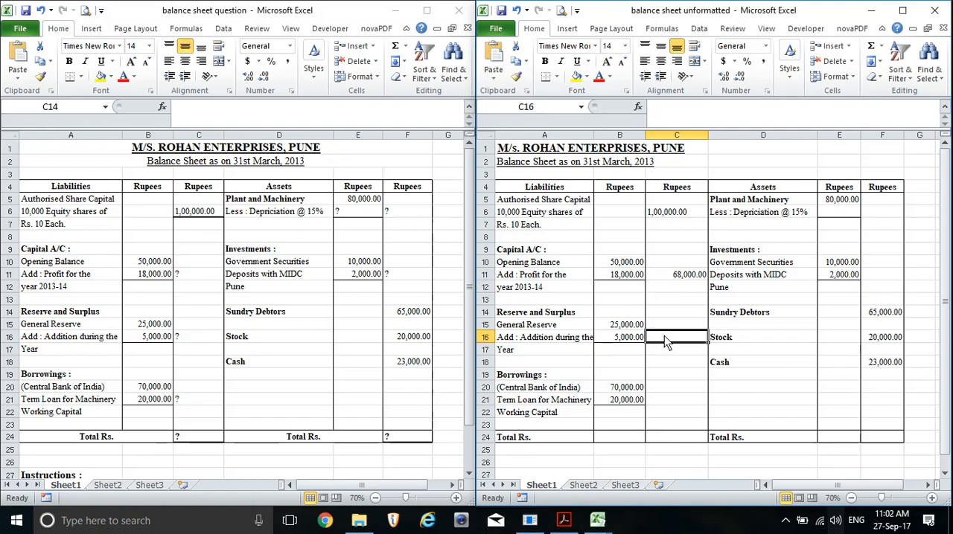
click(881, 46)
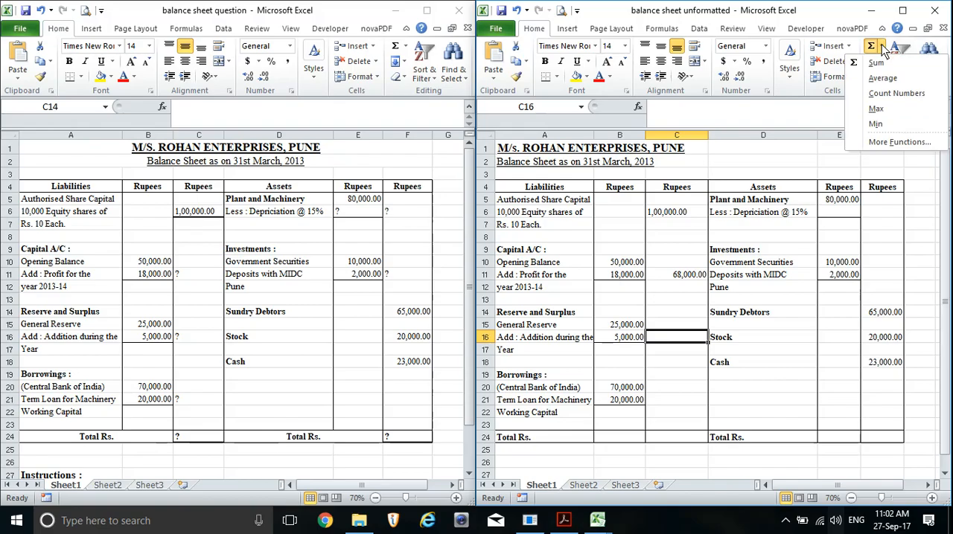
click(885, 66)
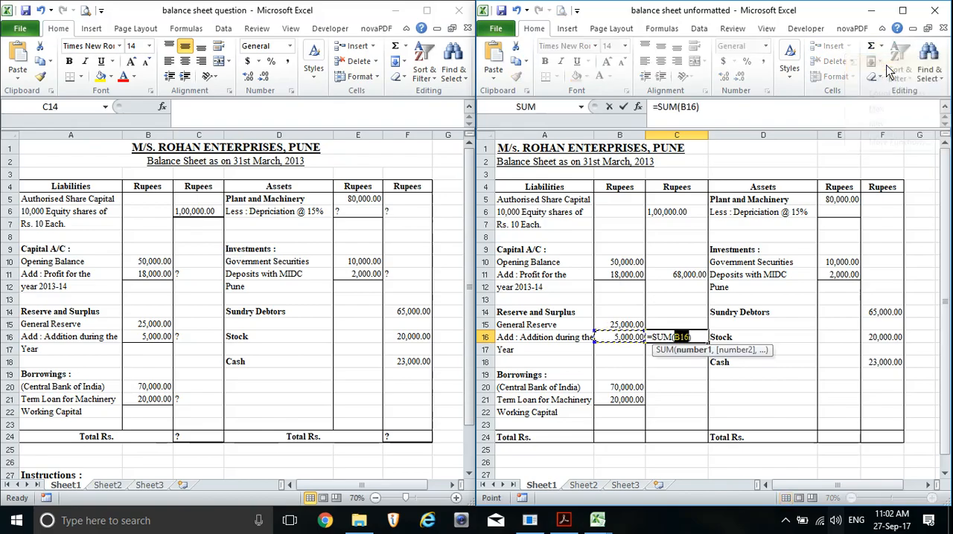
click(623, 329)
drag(624, 337, 623, 341)
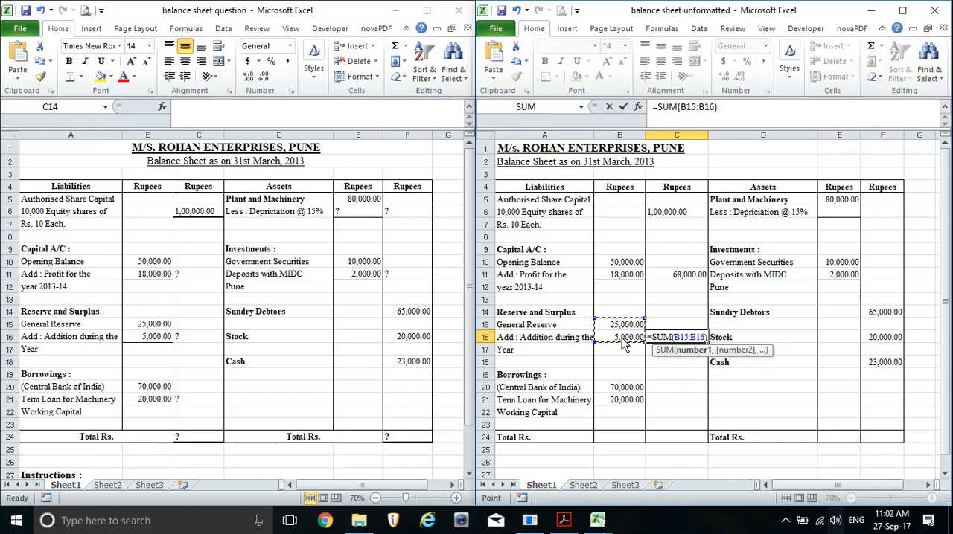
key(Return)
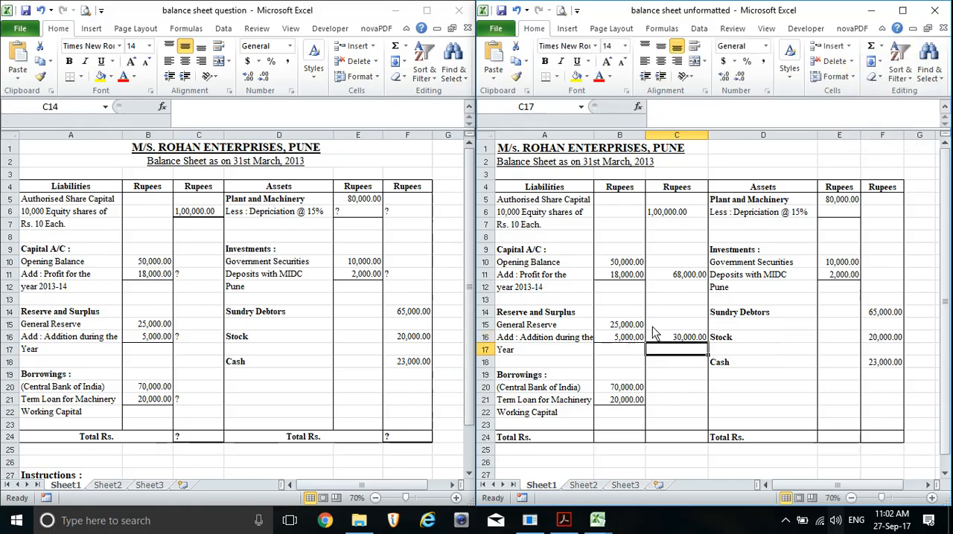
click(683, 341)
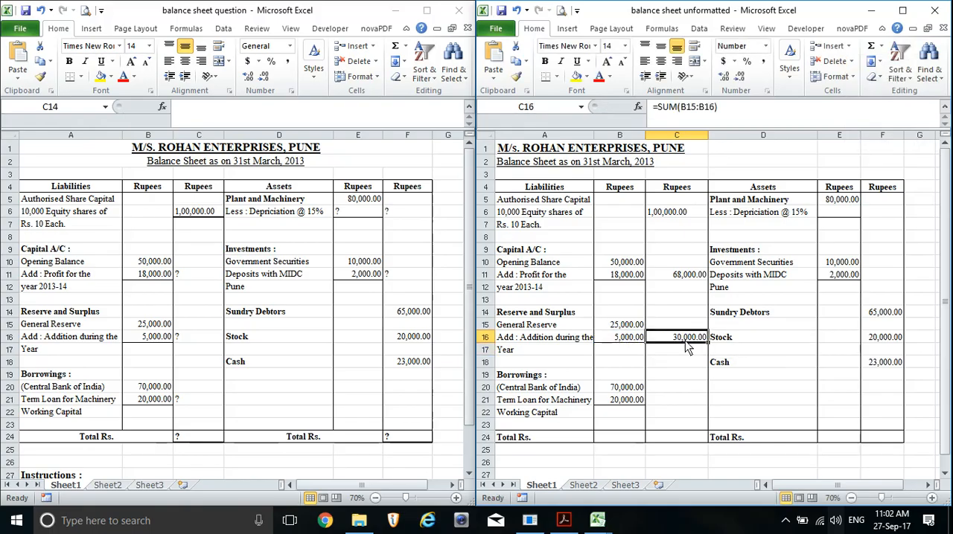
click(689, 277)
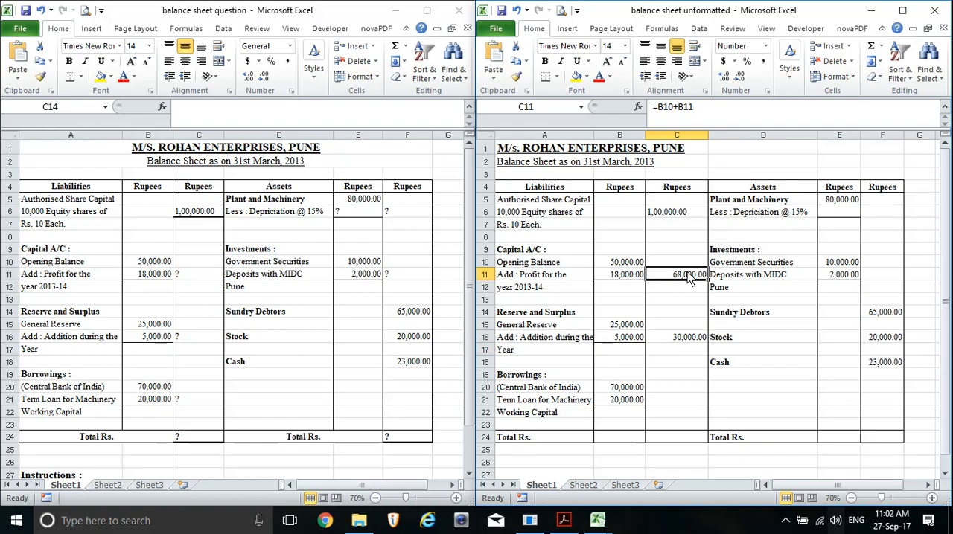
click(695, 344)
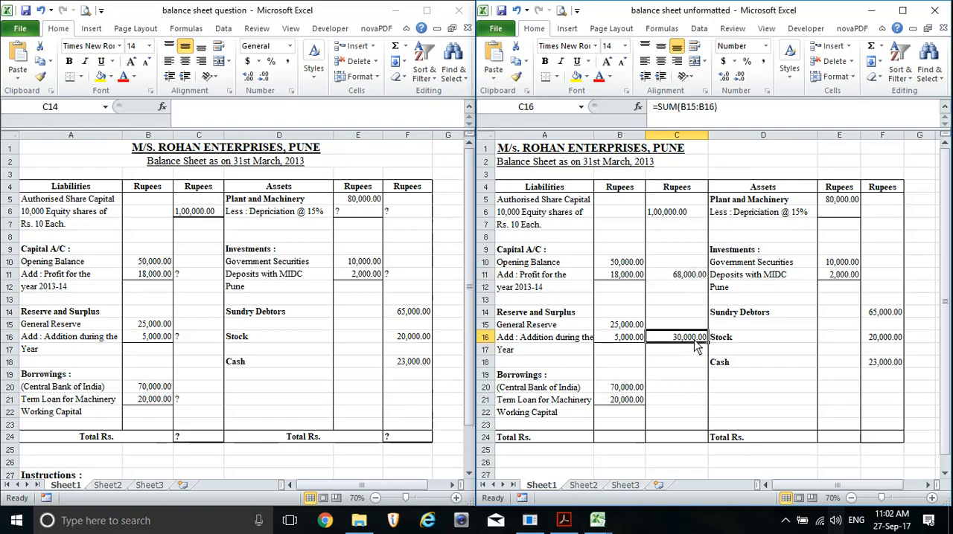
Enter the formula =SUM(B20:B21) in C21 to total the Borrowings amounts
click(674, 400)
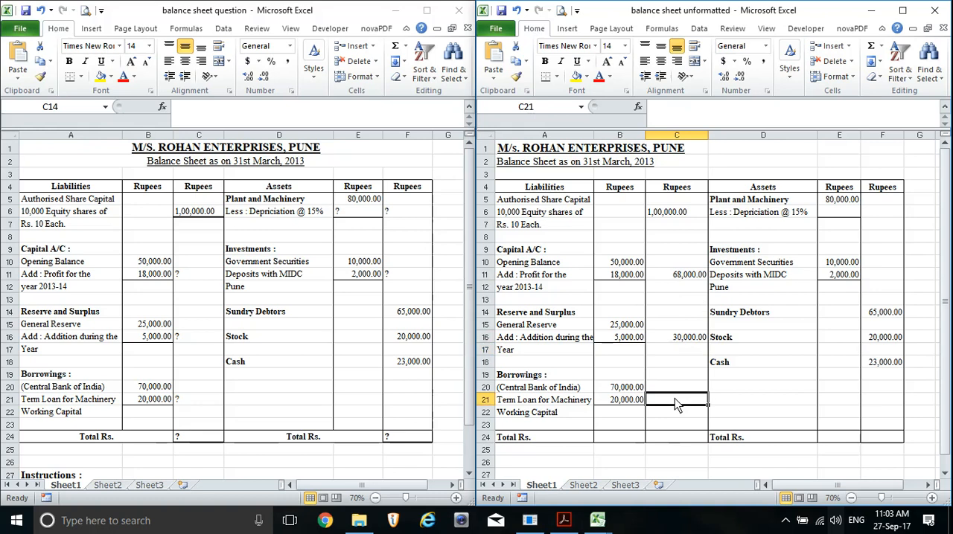
text(=sum)
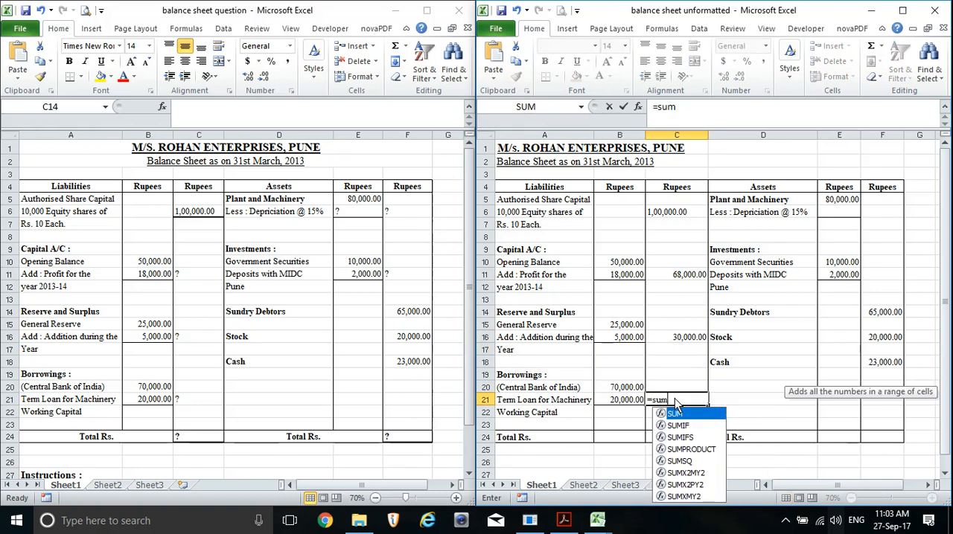
text(()
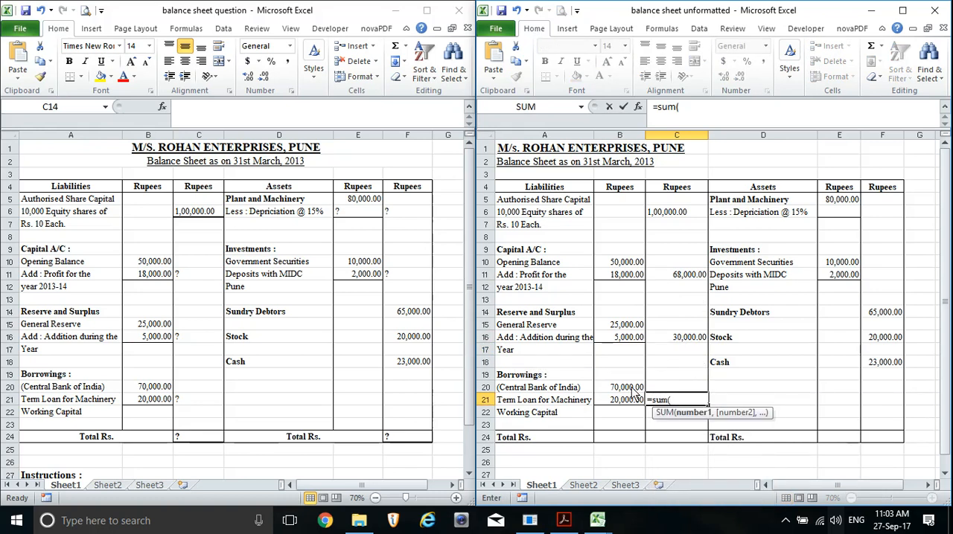
drag(632, 391, 630, 407)
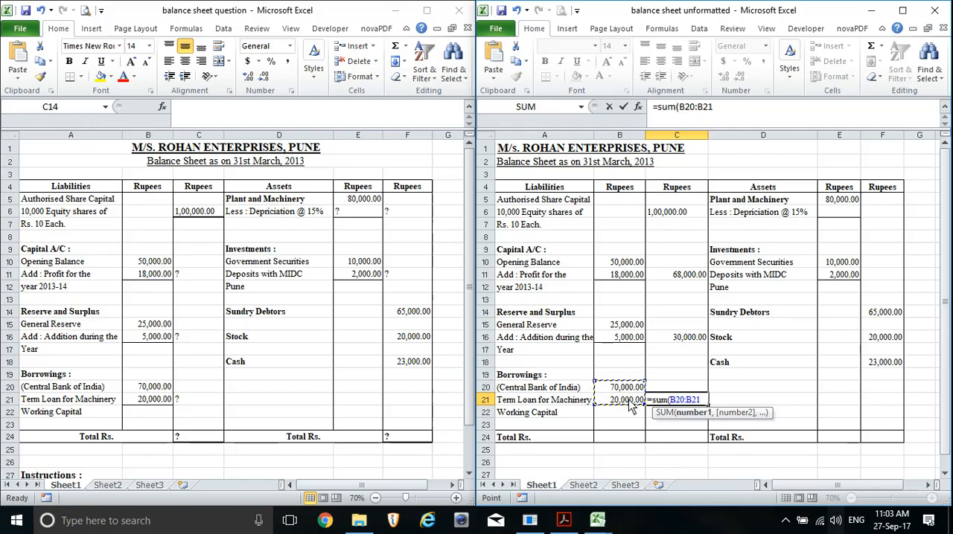
text())
key(Return)
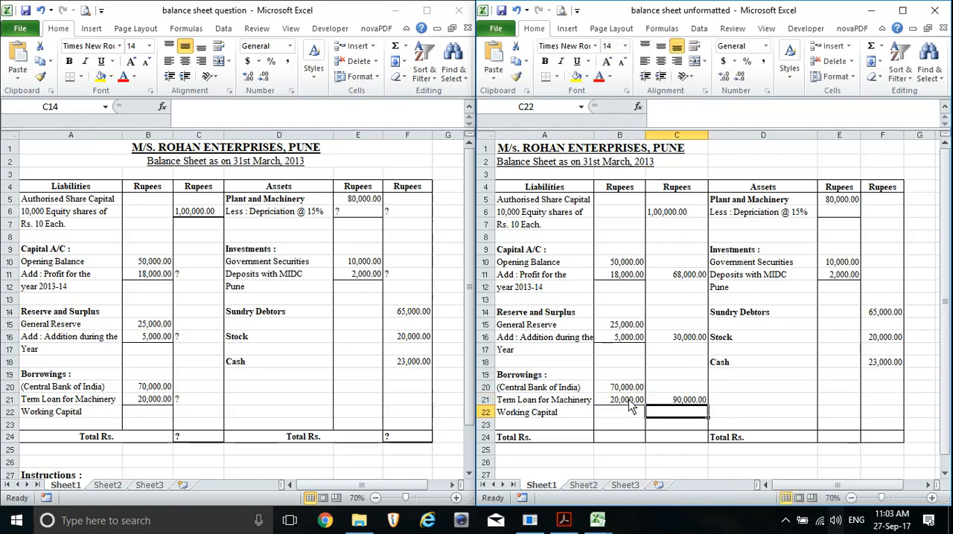
key(Up)
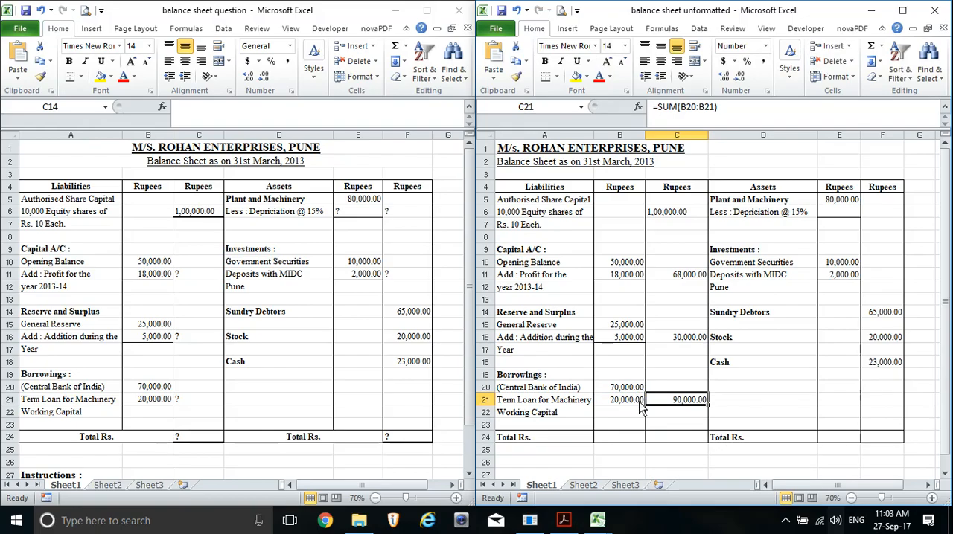
Calculate the 15% depreciation on Plant and Machinery in E6 with the formula =E5*15%
click(847, 215)
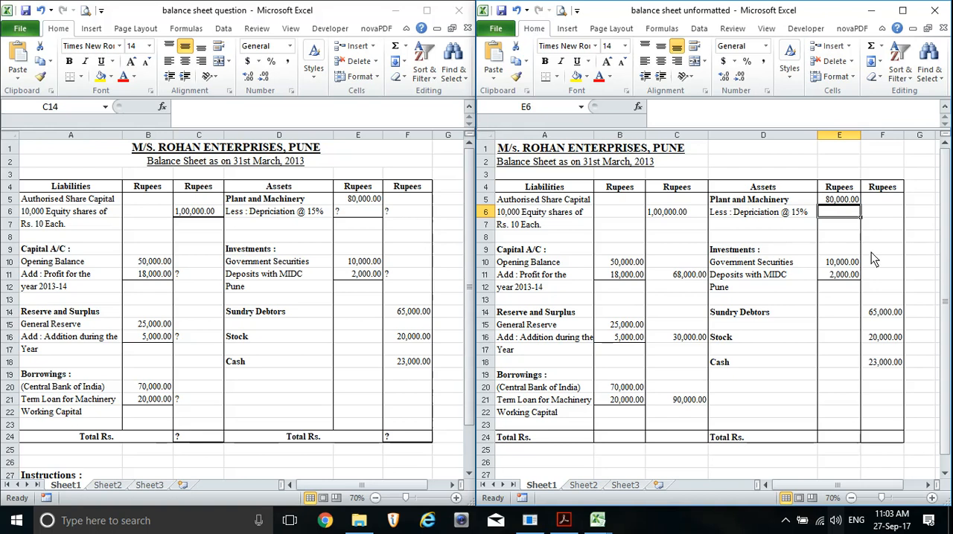
text(=)
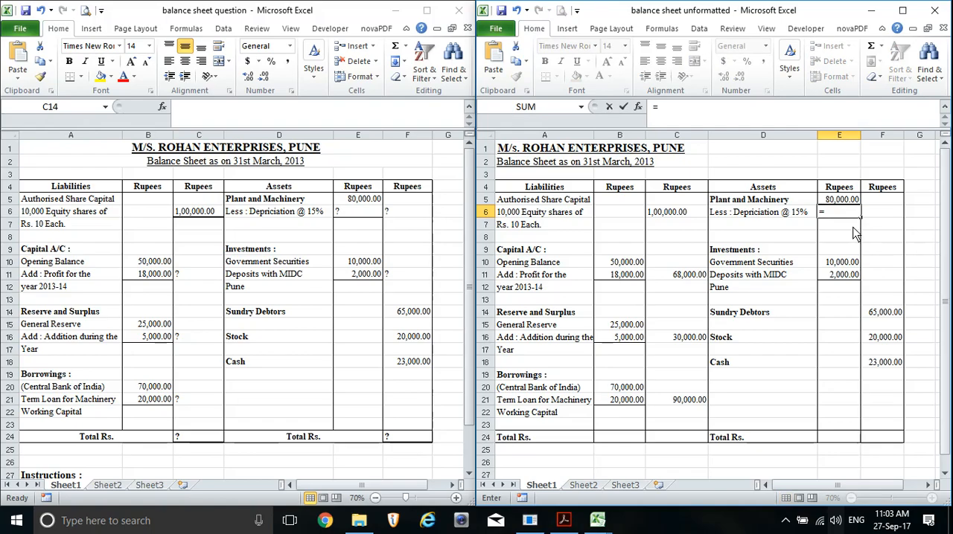
click(841, 200)
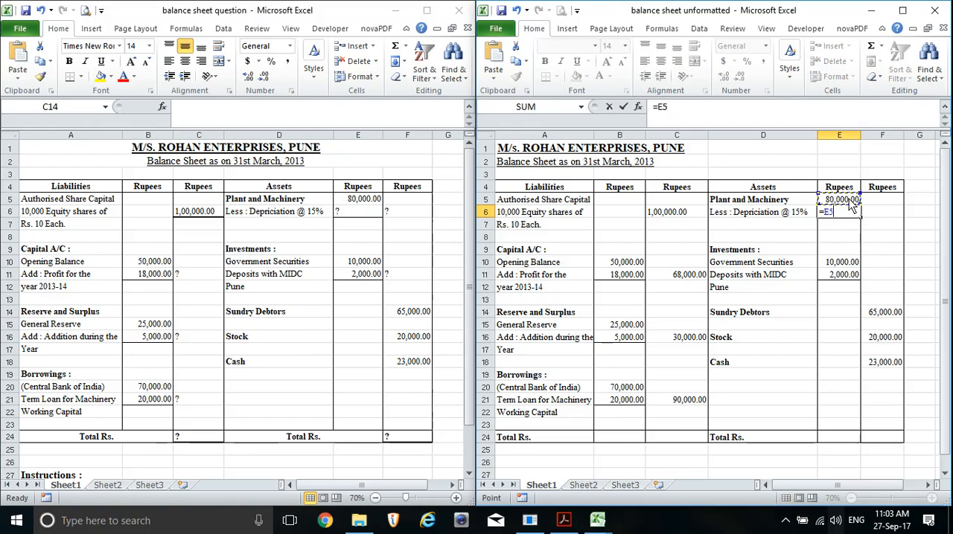
text(*15%)
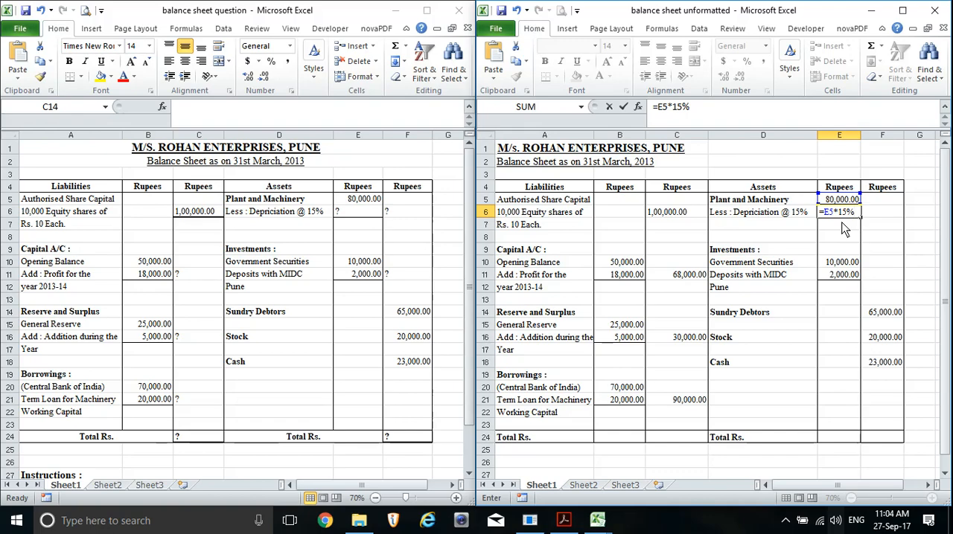
key(Return)
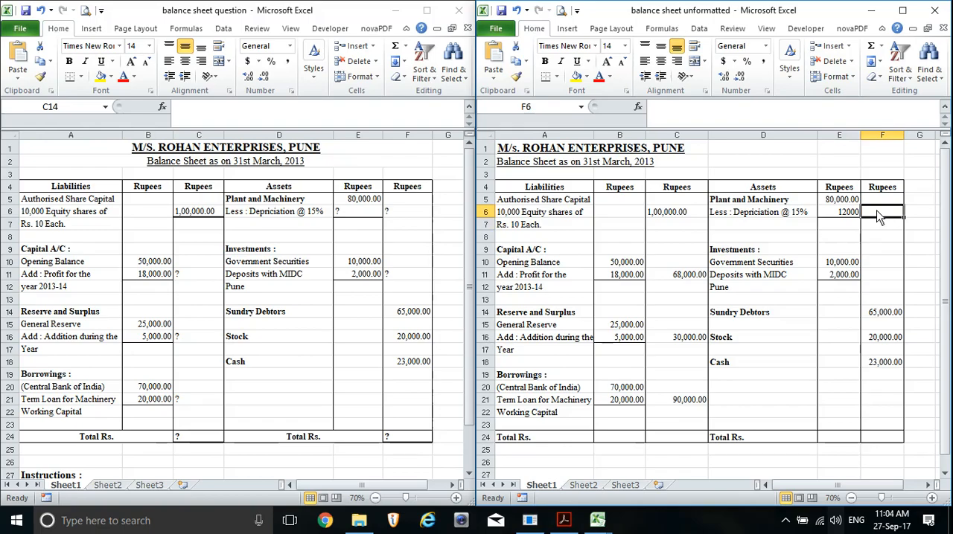
Calculate the depreciated value of Plant and Machinery in F6 with the formula =E5-E6
text(=)
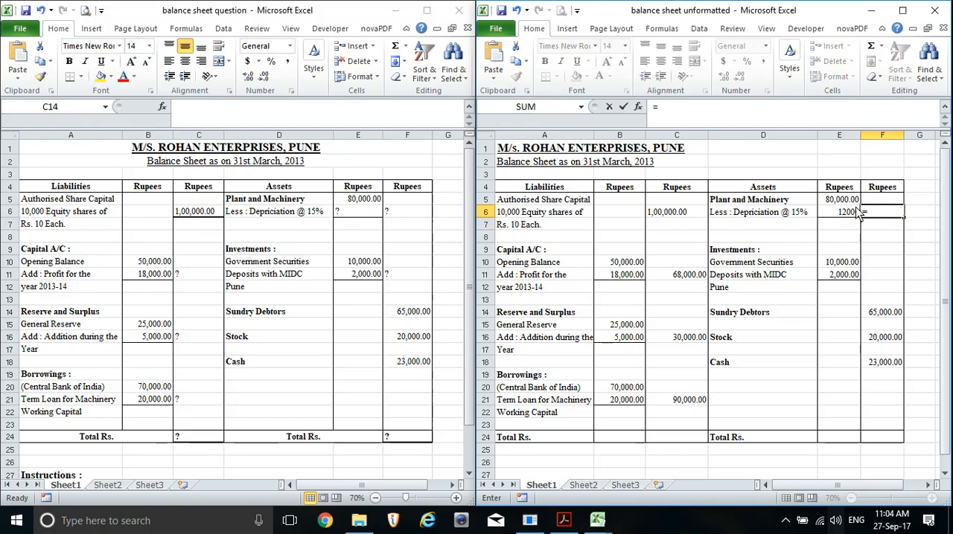
click(850, 200)
text(-)
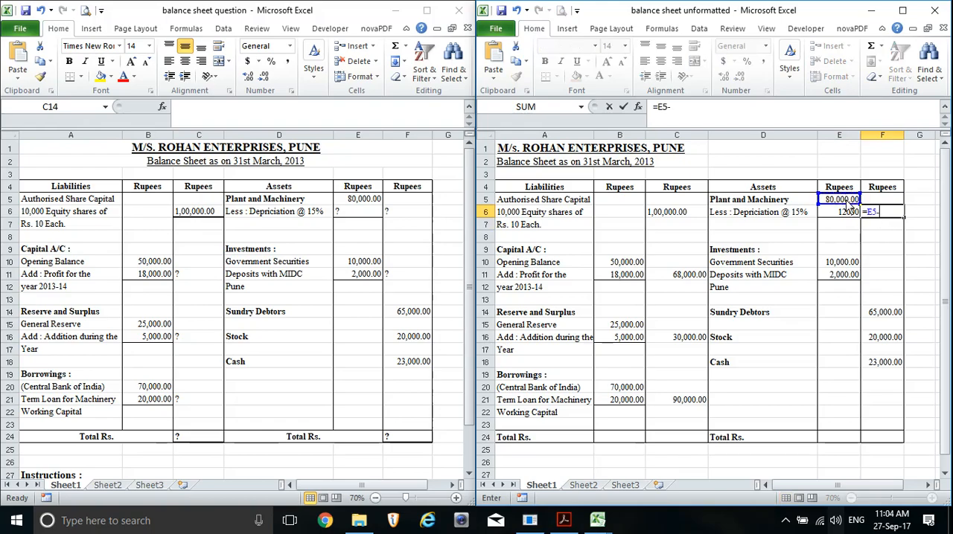
click(849, 214)
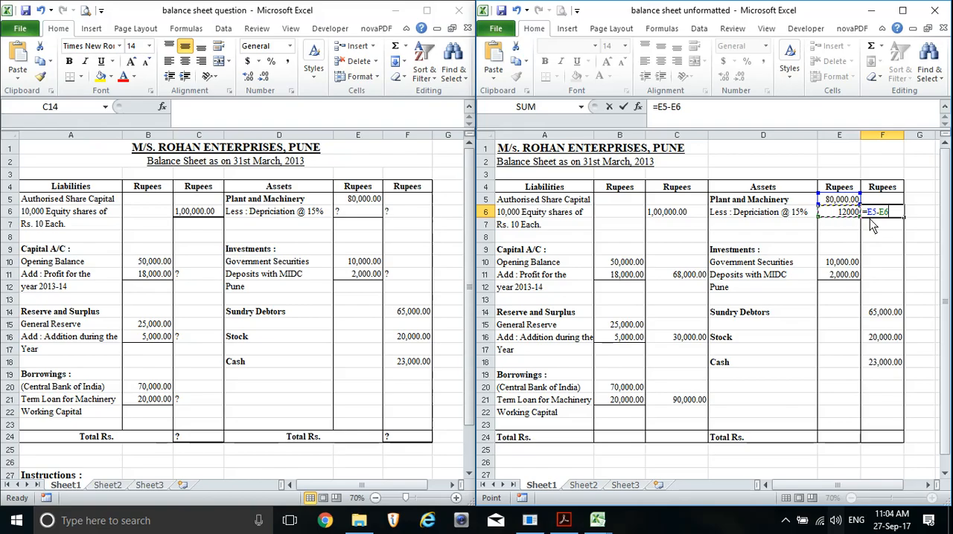
key(Return)
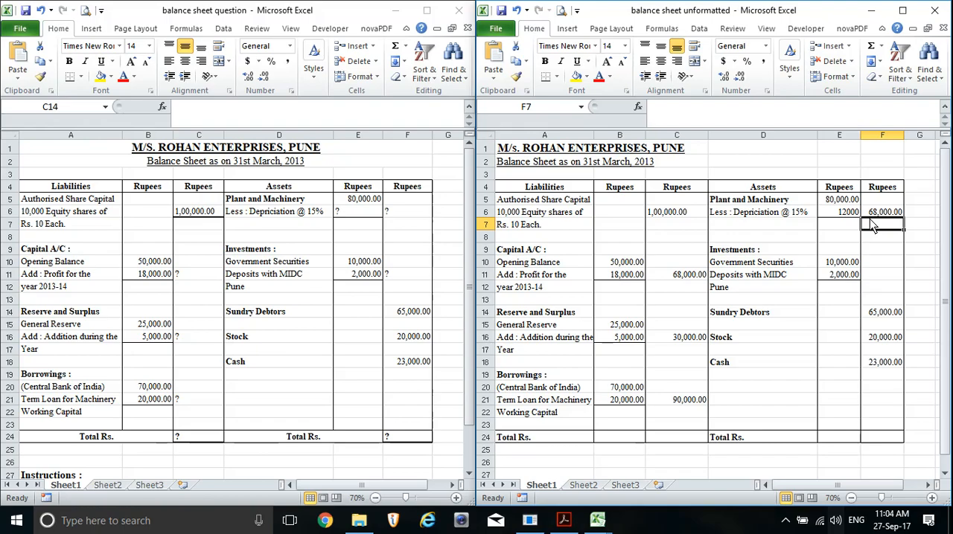
Total the Investments amounts in F11 with a formula adding E10 and E11
click(870, 276)
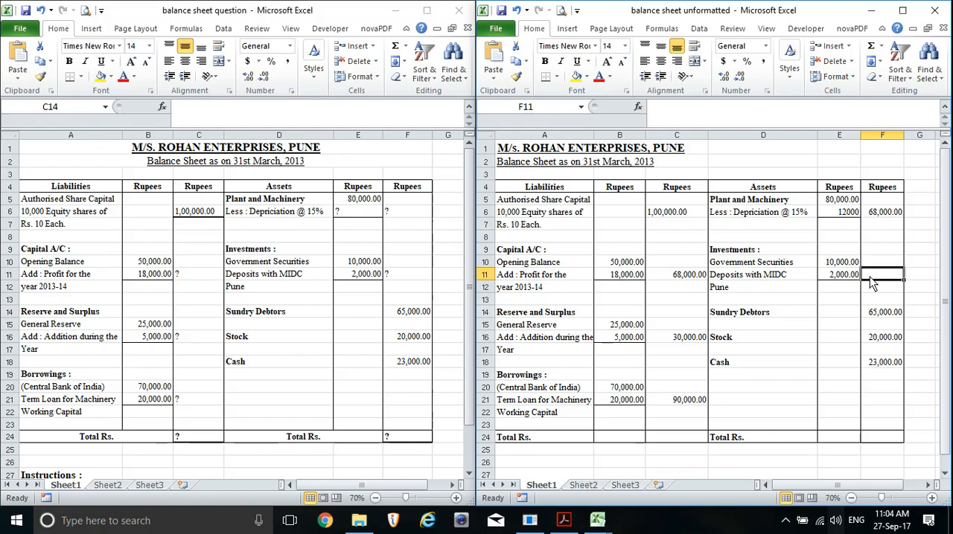
text(=)
click(847, 265)
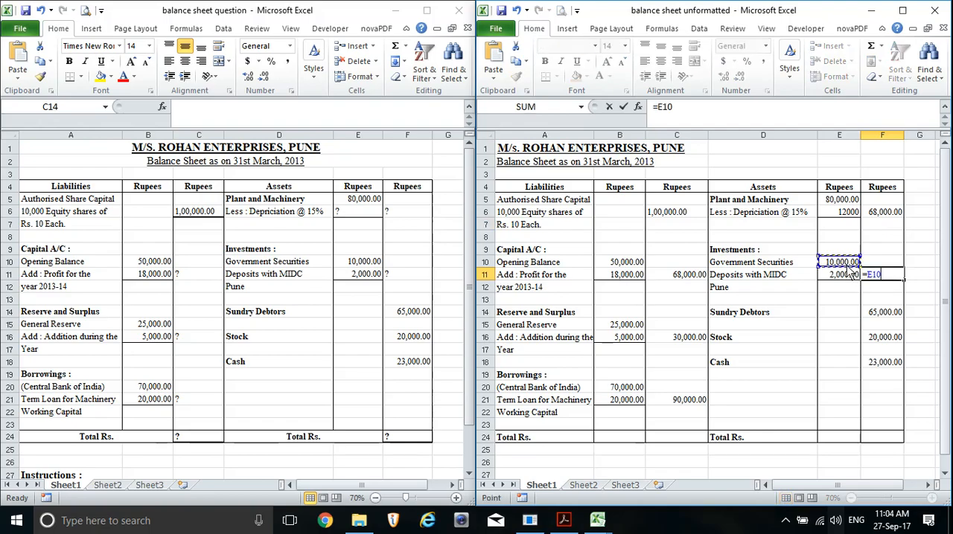
text(+)
click(845, 275)
key(Return)
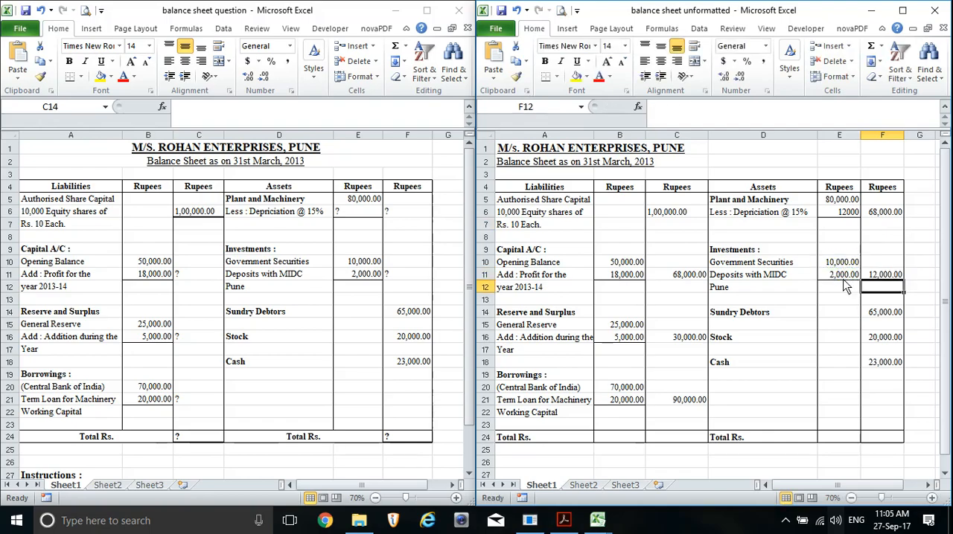
Total the liabilities in C24 with AutoSum over C10:C22, and check the resulting formula
click(790, 425)
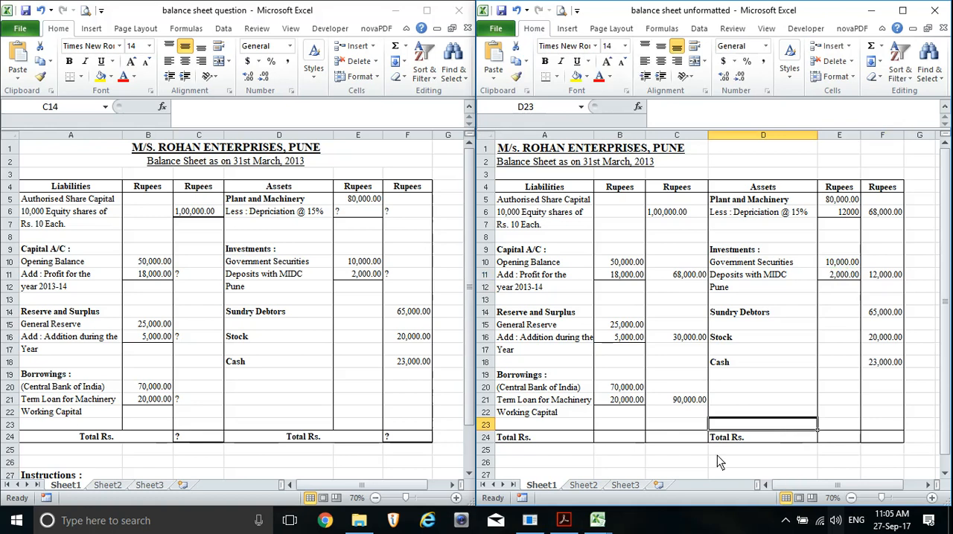
click(687, 440)
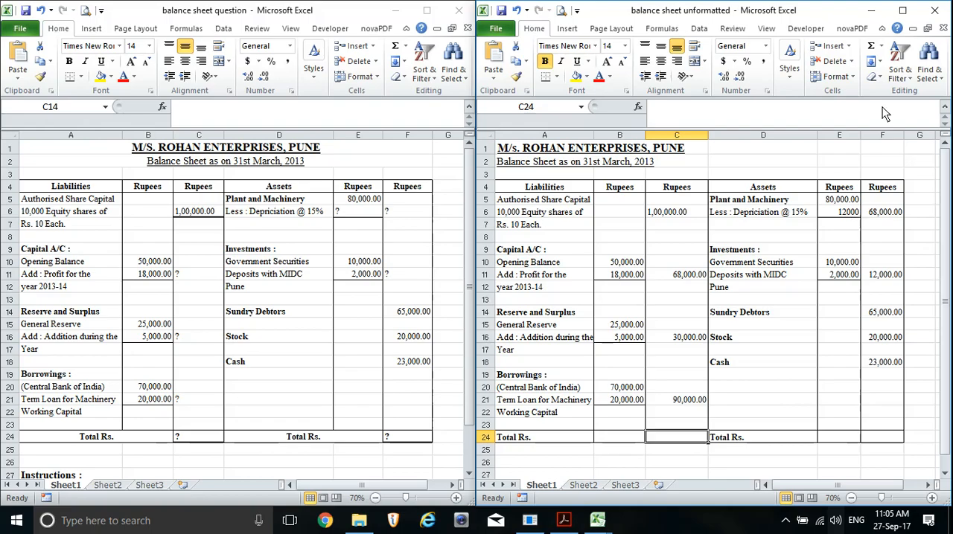
click(880, 47)
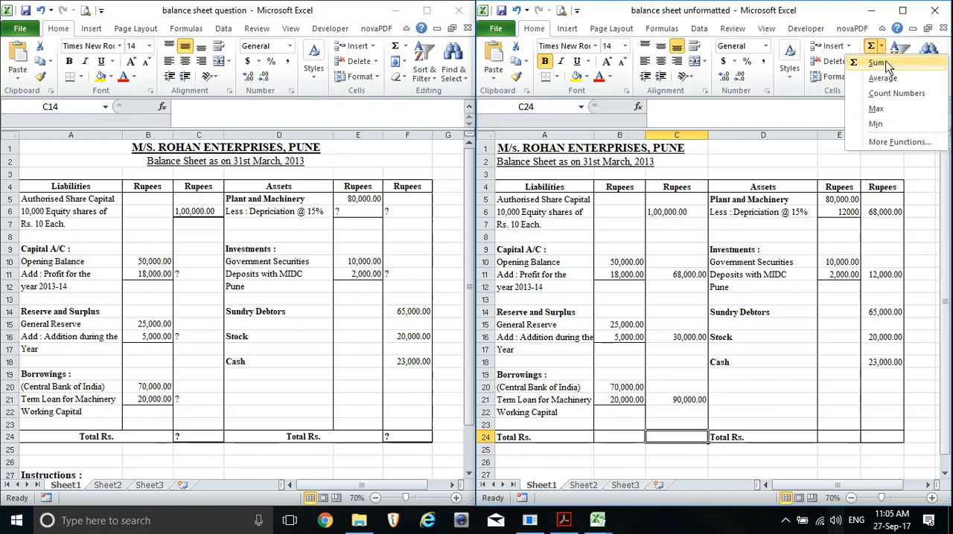
click(882, 64)
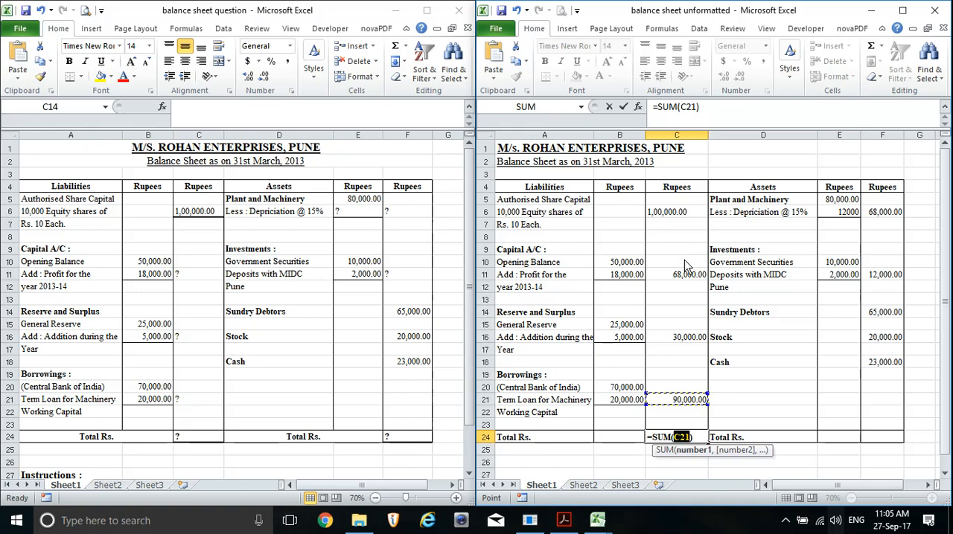
drag(684, 260, 678, 422)
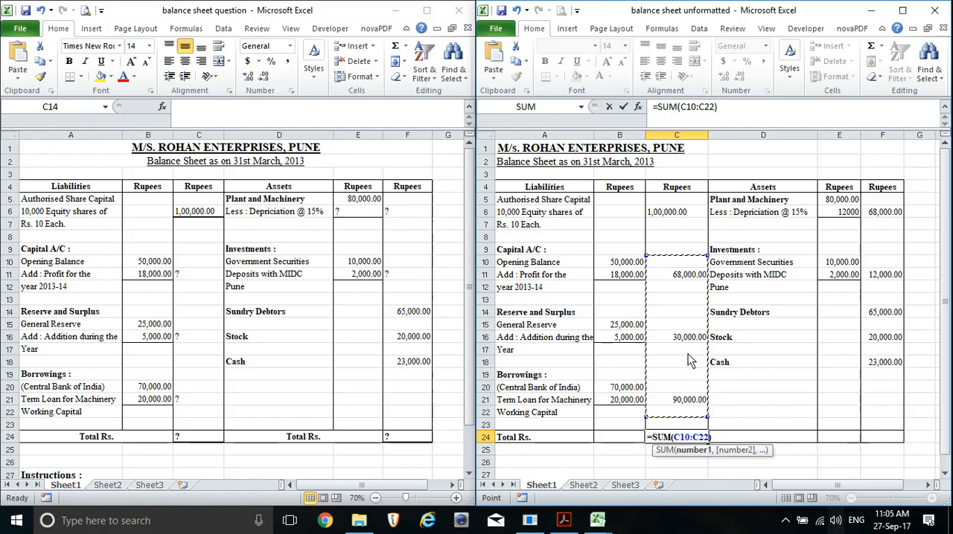
key(Return)
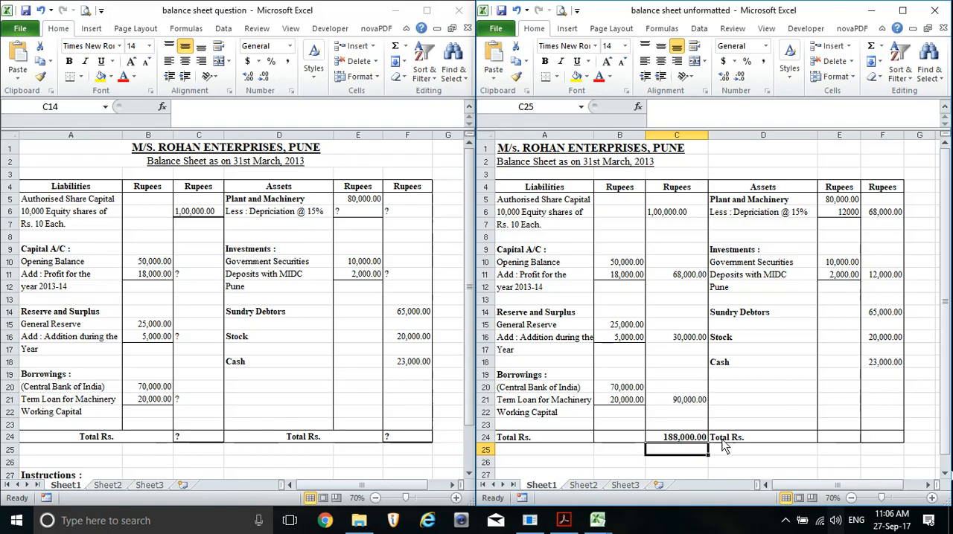
click(698, 439)
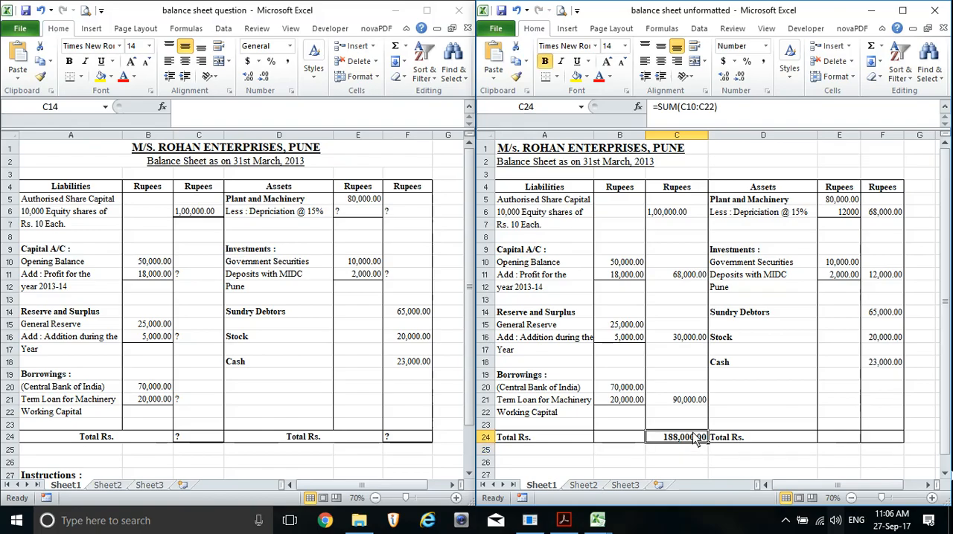
Total the assets in F24 with AutoSum over F6:F20, and compare it with the liabilities total in C24
click(879, 438)
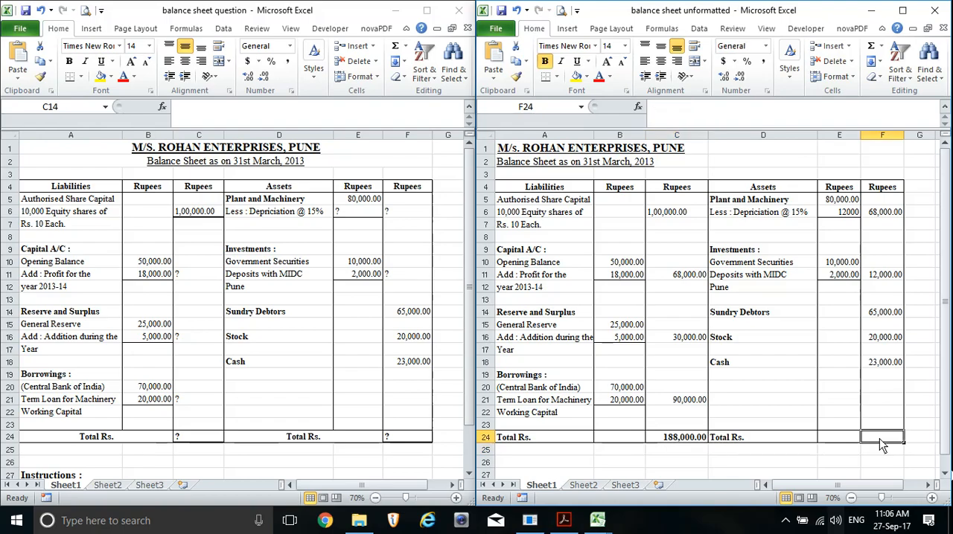
click(880, 46)
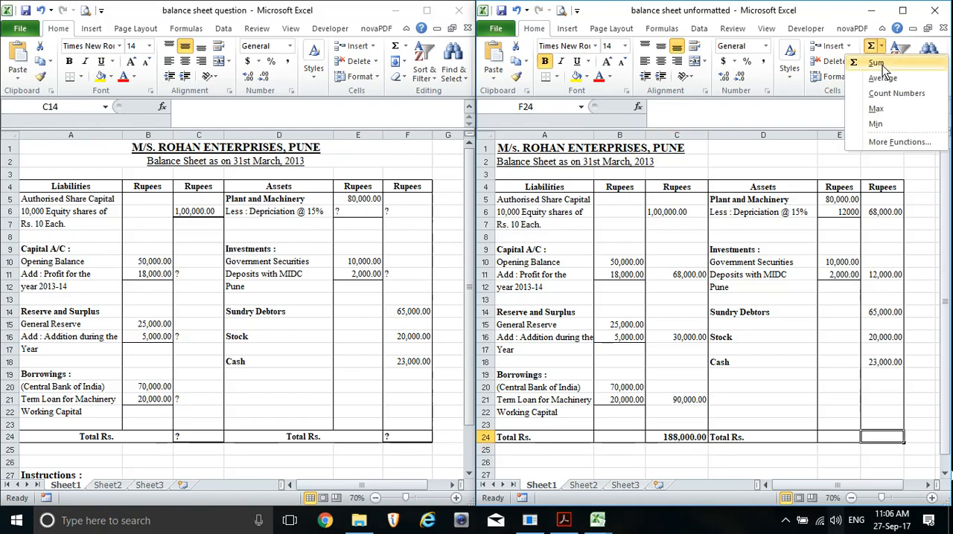
click(882, 65)
drag(894, 213, 889, 400)
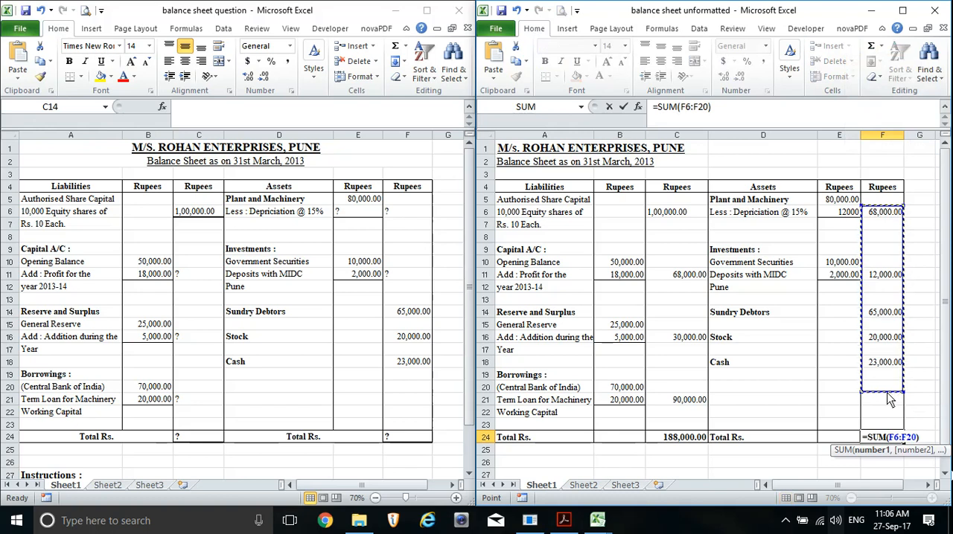
key(Return)
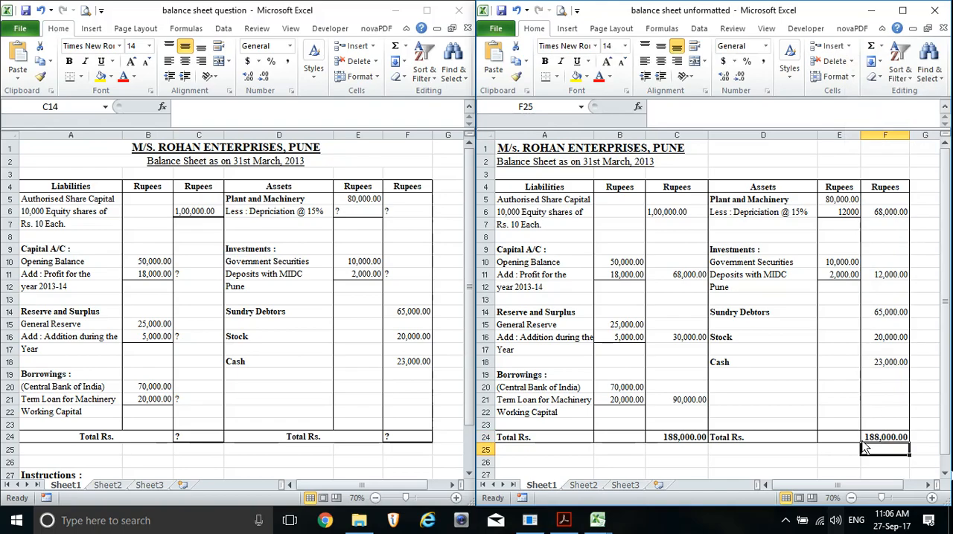
click(688, 439)
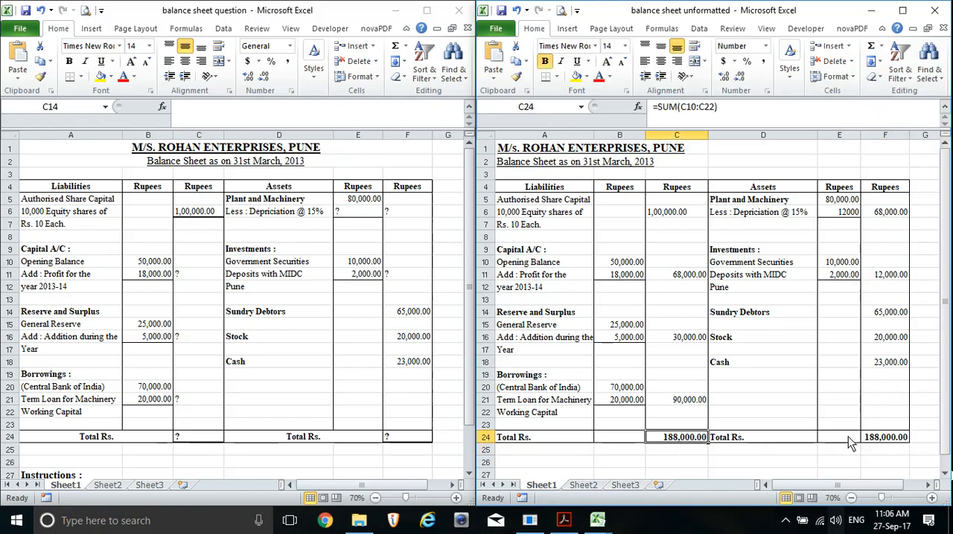
click(880, 438)
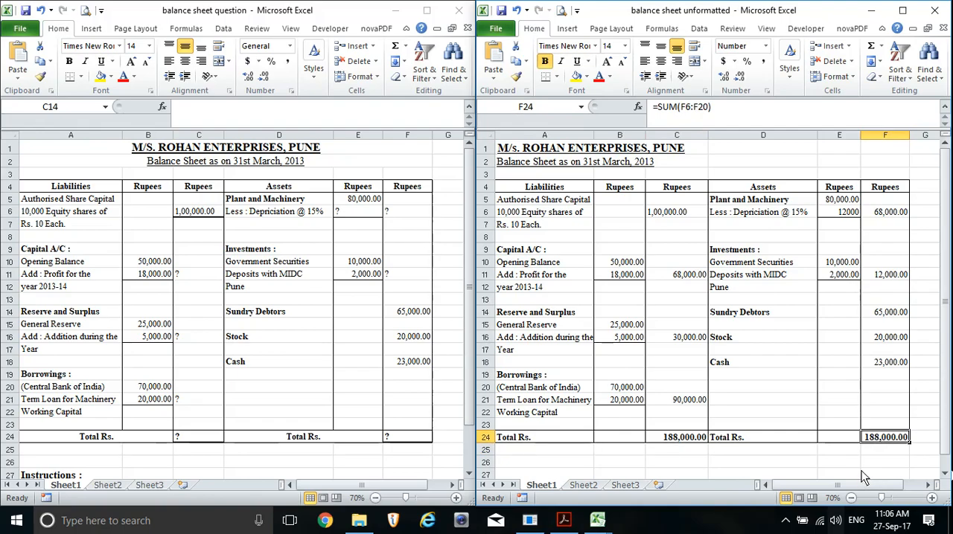
Clear the depreciation formula in E6 to test its effect on the assets total, undo the clearing and recheck both totals
click(849, 213)
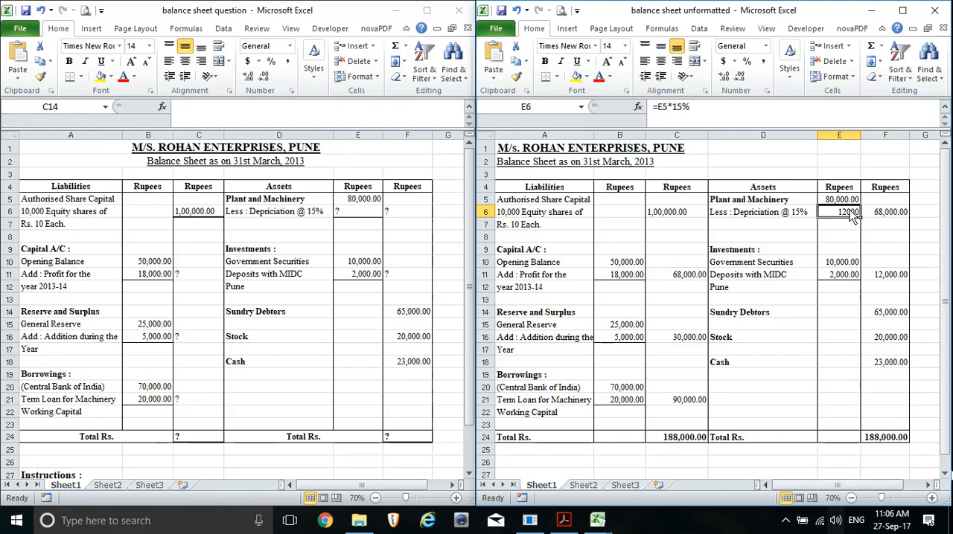
key(Delete)
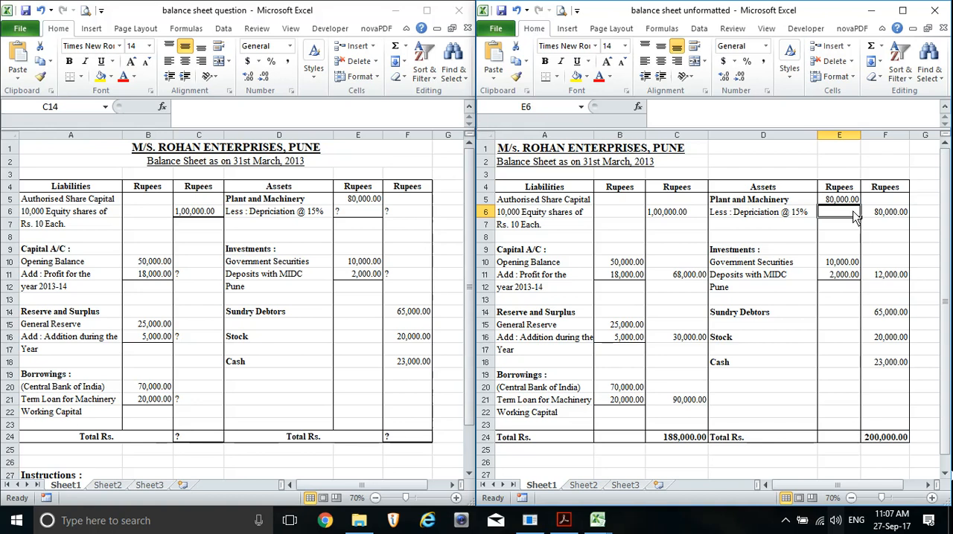
click(517, 11)
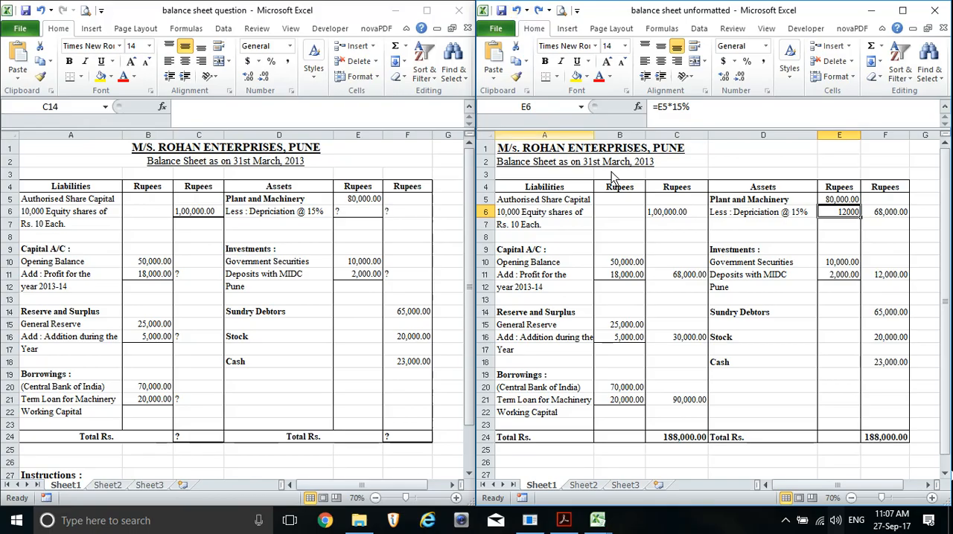
click(767, 265)
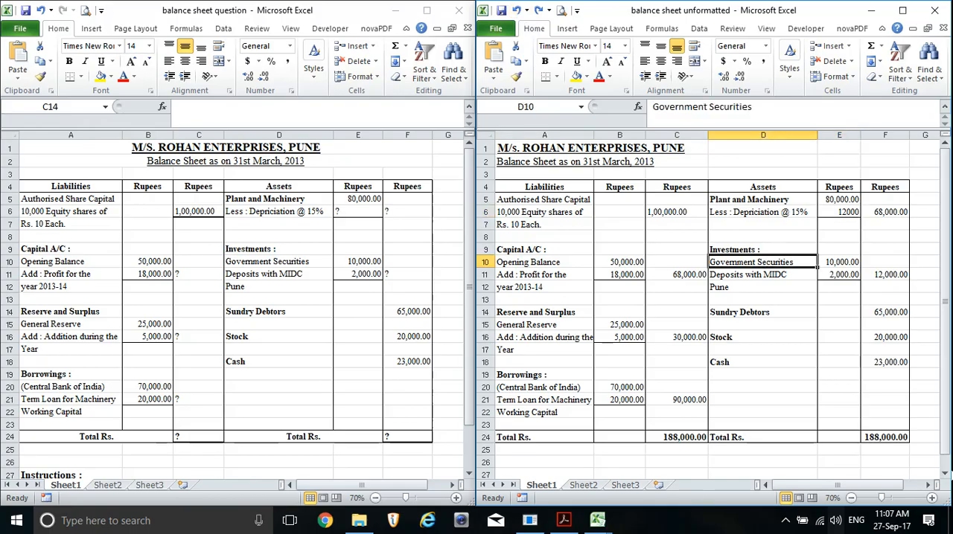
click(685, 438)
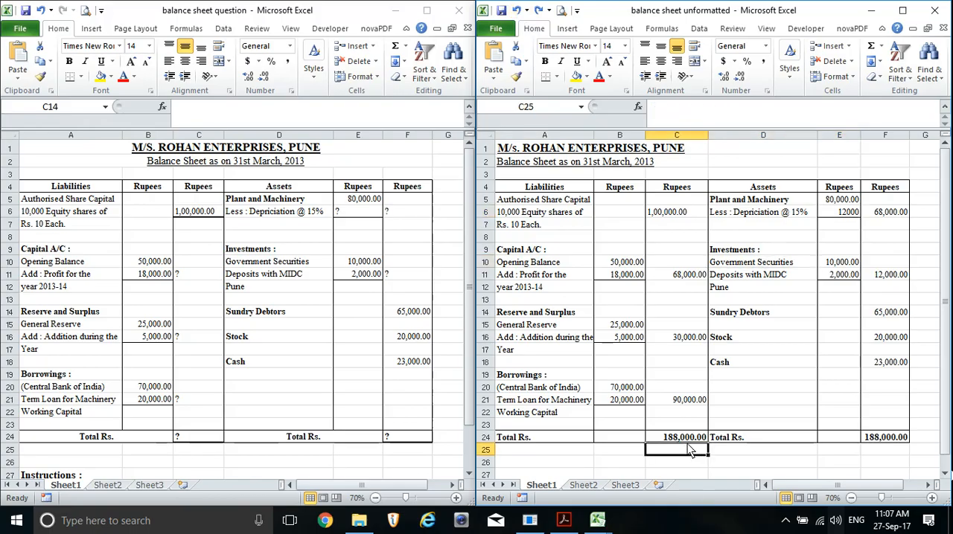
click(898, 441)
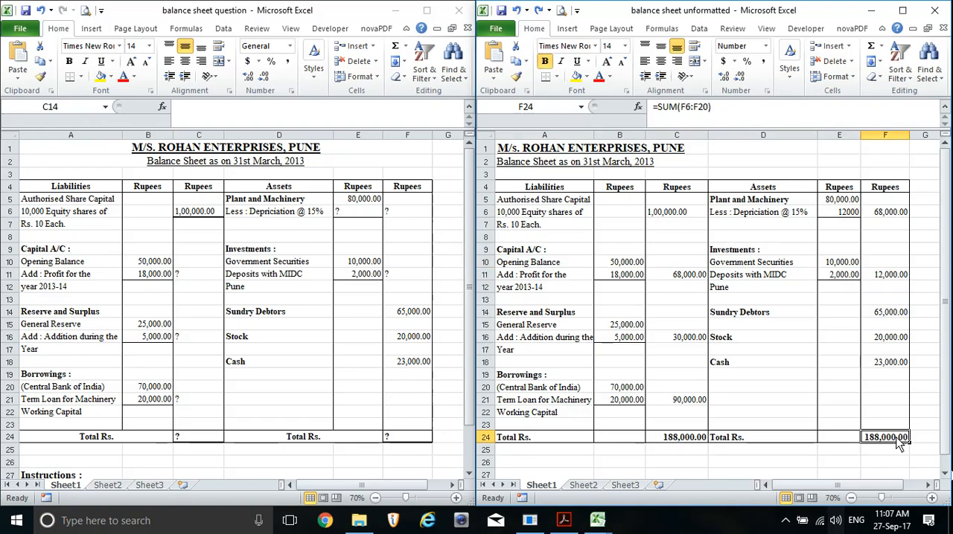
Resize columns B and C together to one equal width, and do the same for columns E and F
click(620, 137)
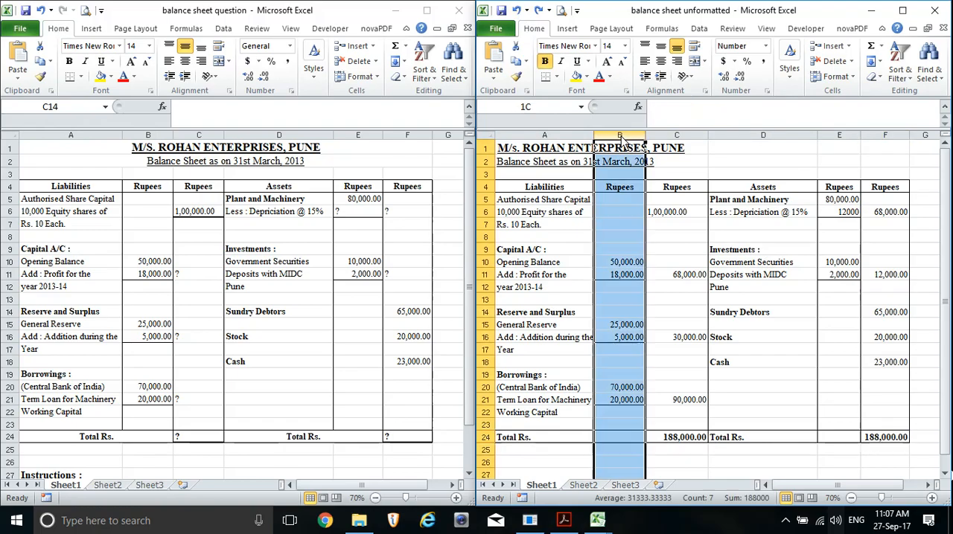
drag(624, 141, 706, 142)
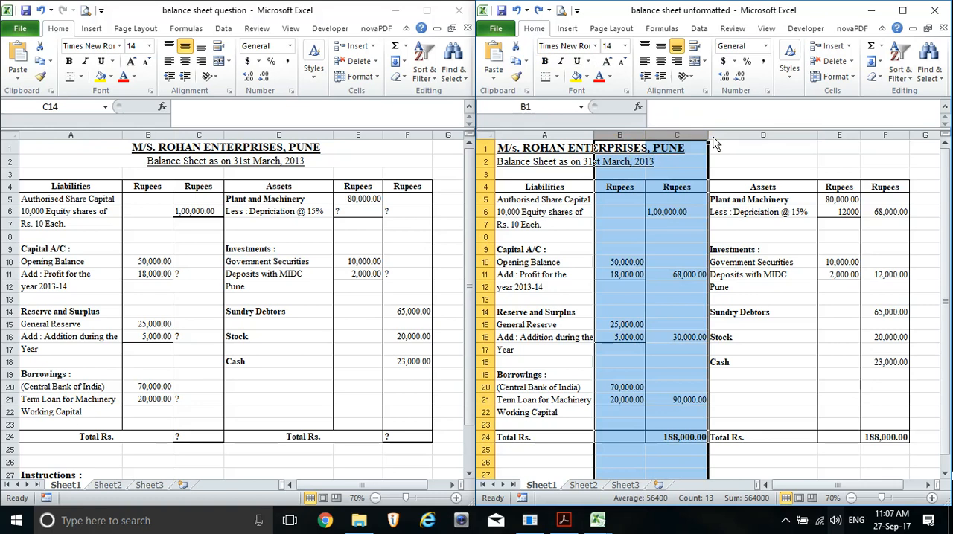
drag(711, 143, 713, 143)
drag(713, 138, 715, 138)
click(715, 139)
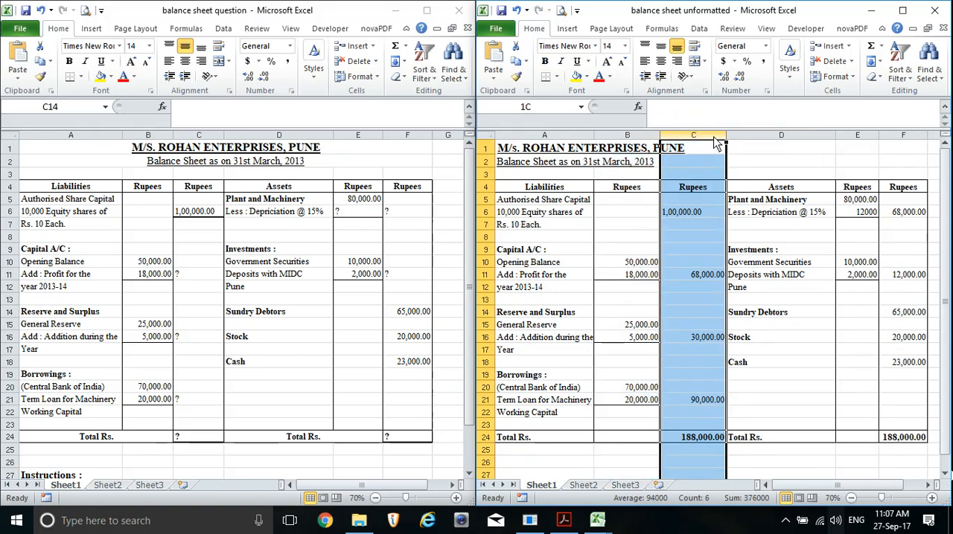
drag(626, 135, 719, 138)
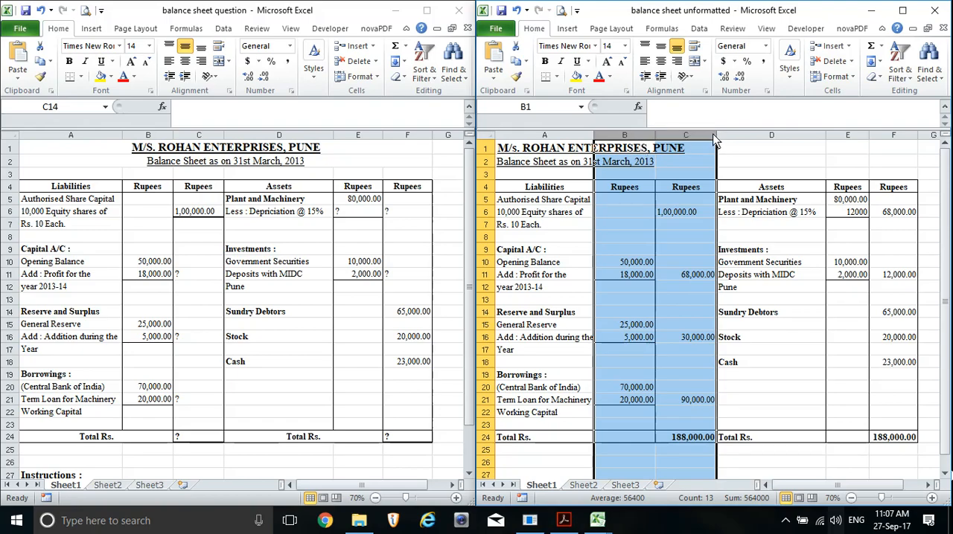
drag(715, 139, 707, 143)
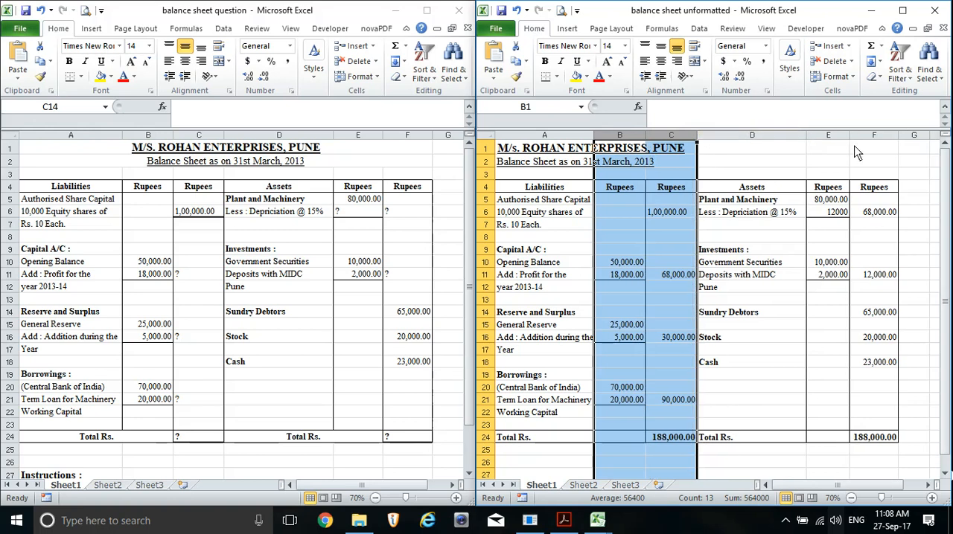
drag(834, 136, 917, 137)
click(909, 137)
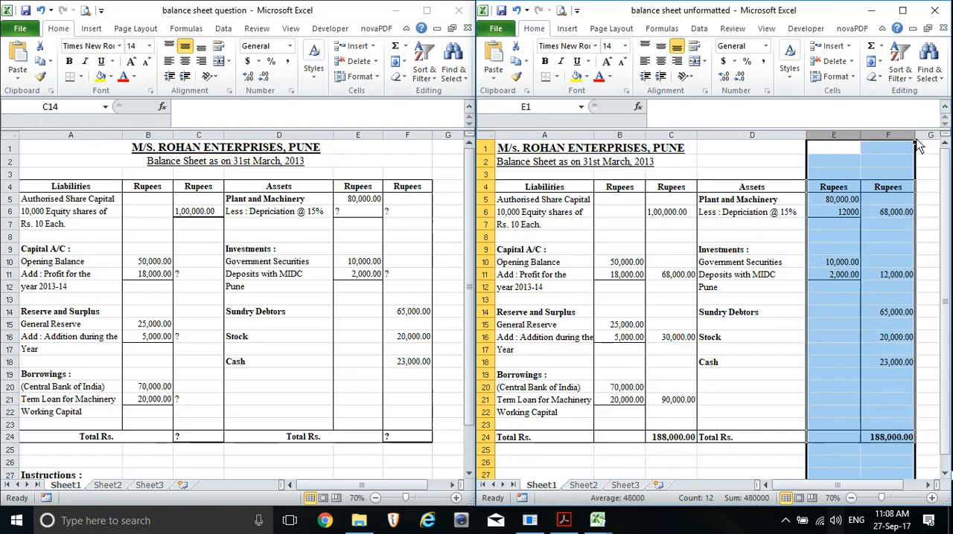
Widen column A slightly so its longest label fits, and narrow column D slightly
click(567, 149)
click(592, 137)
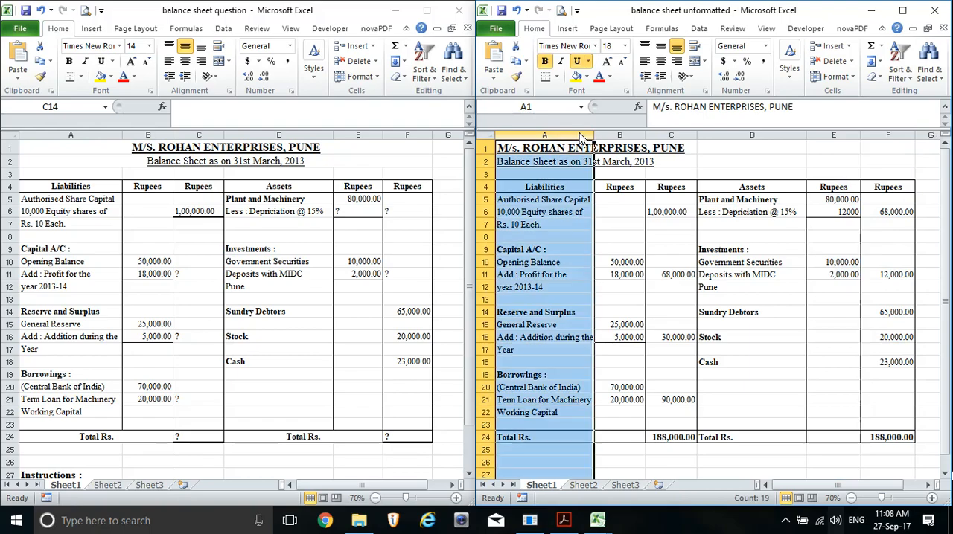
mouse_move(594, 138)
mouse_down()
mouse_move(613, 139)
mouse_move(601, 137)
mouse_up()
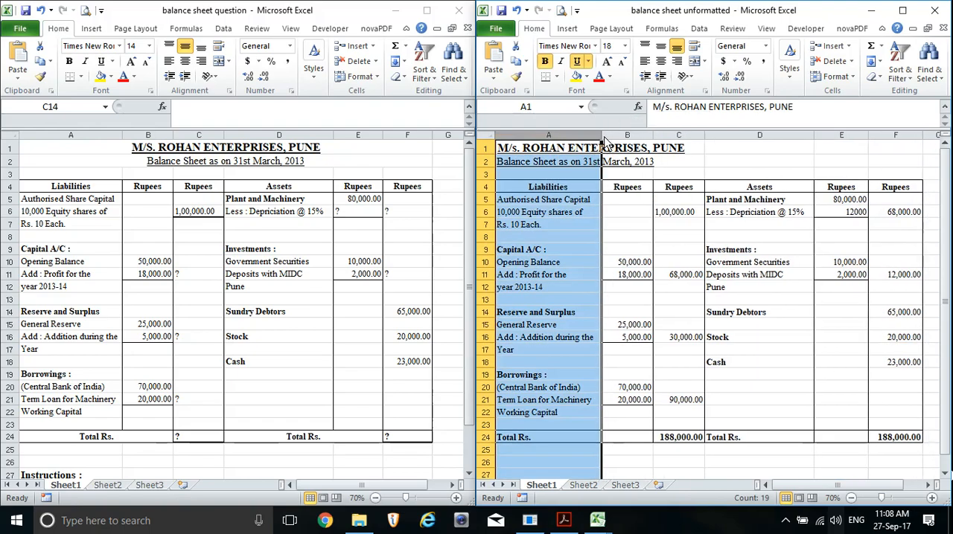
click(758, 137)
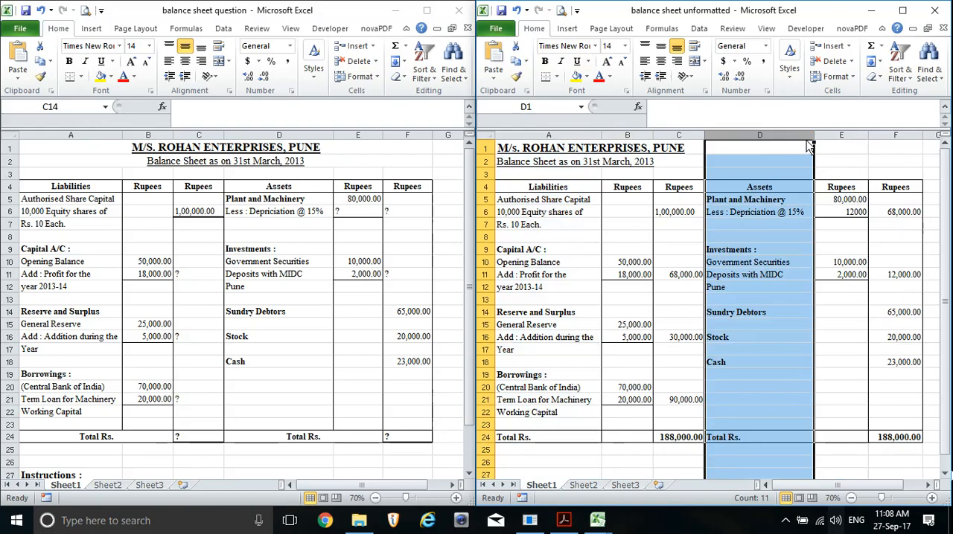
drag(816, 147, 809, 145)
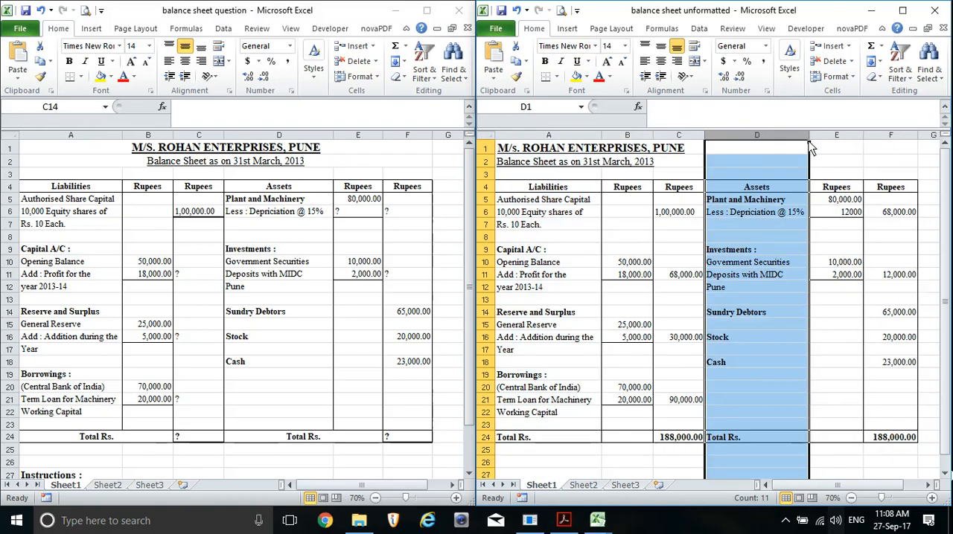
click(666, 323)
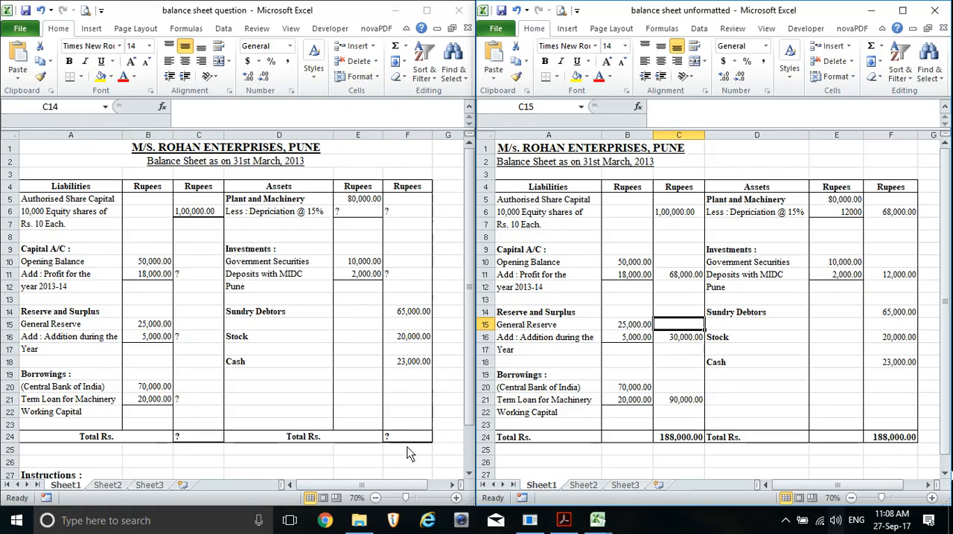
Apply a thick bottom border to the share capital amount in C6 and to the totals in C24 and F24
click(689, 214)
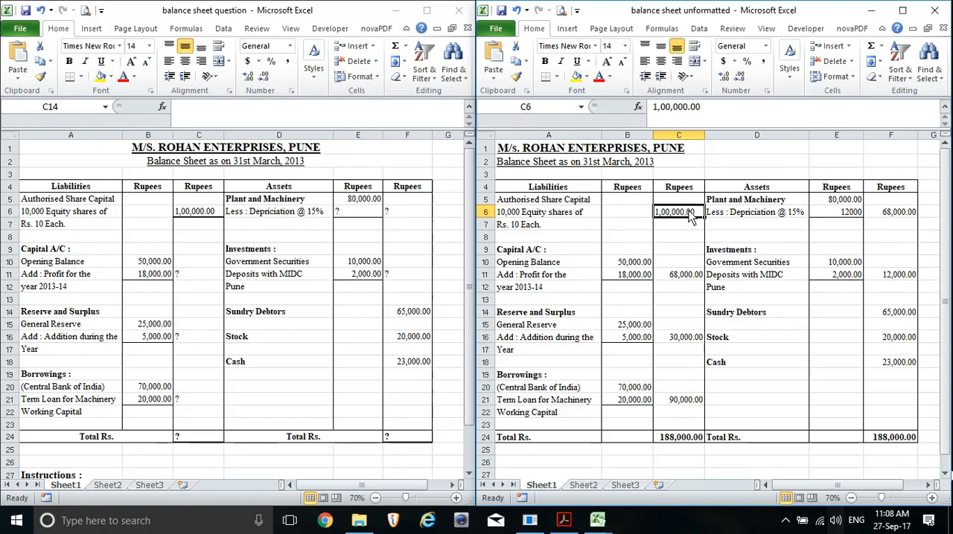
click(557, 78)
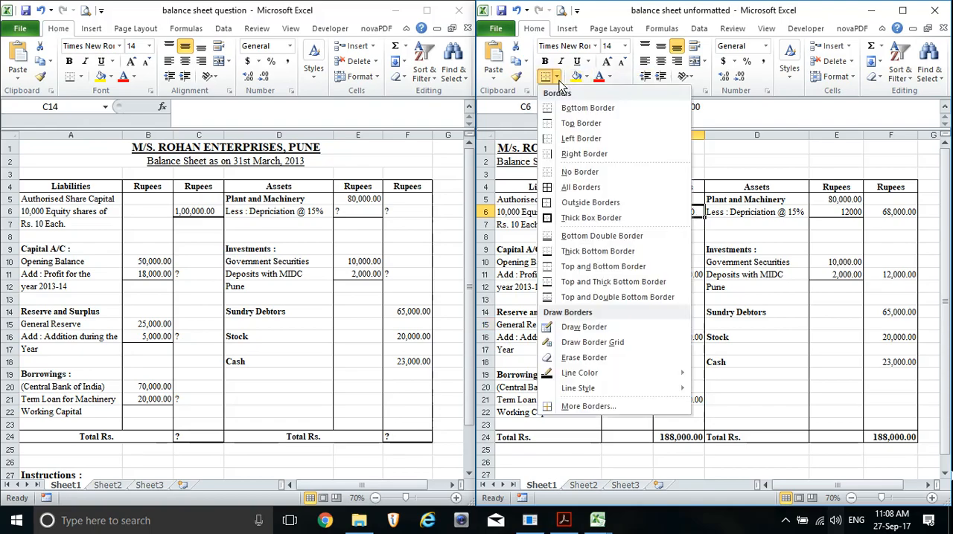
click(627, 252)
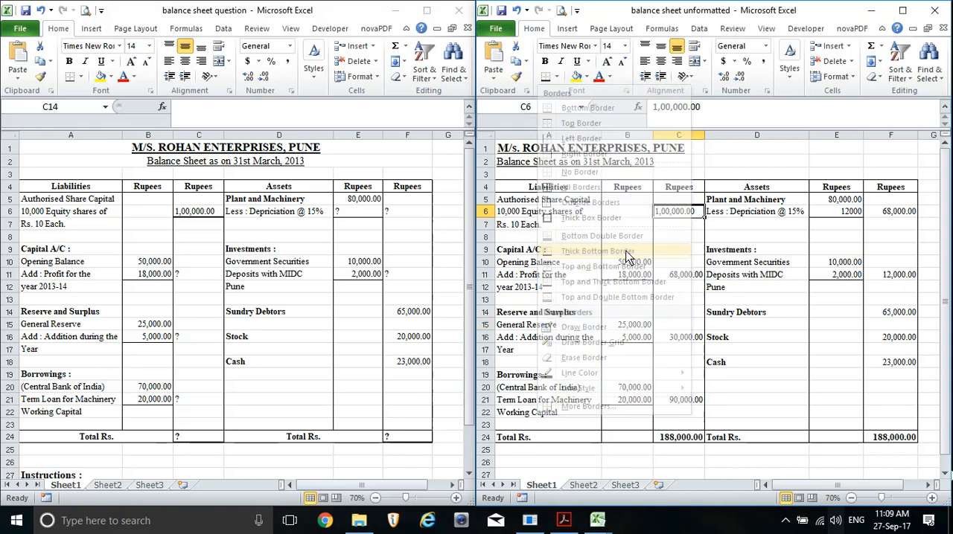
click(685, 440)
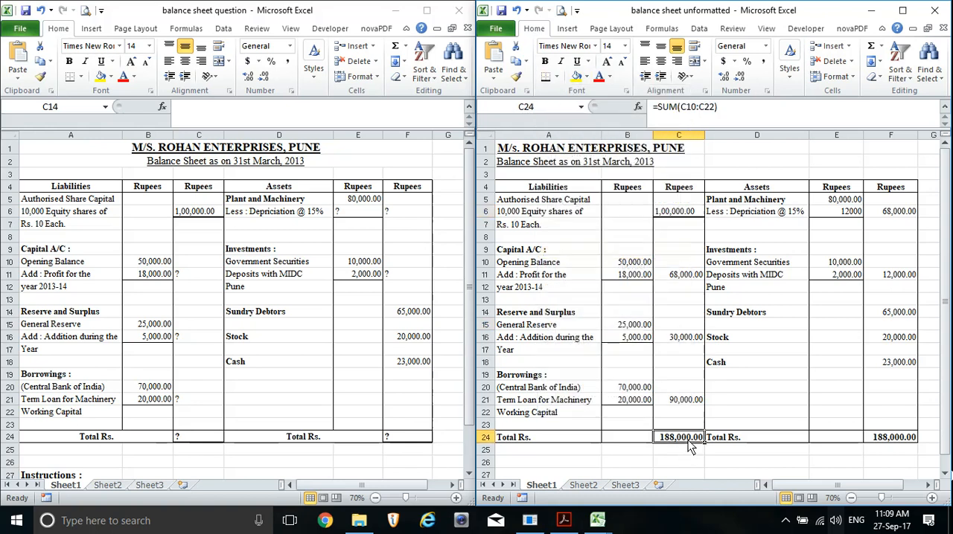
click(547, 78)
click(890, 434)
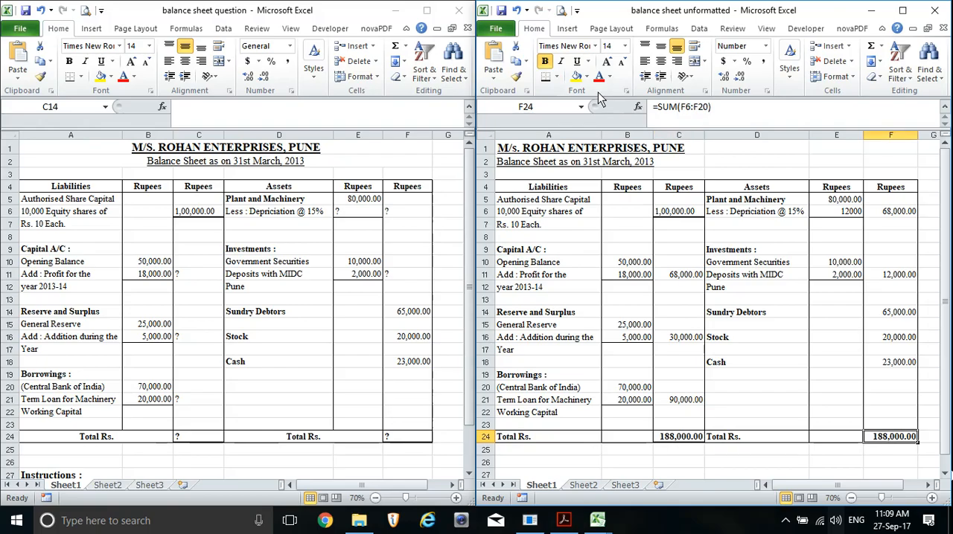
click(543, 74)
click(774, 379)
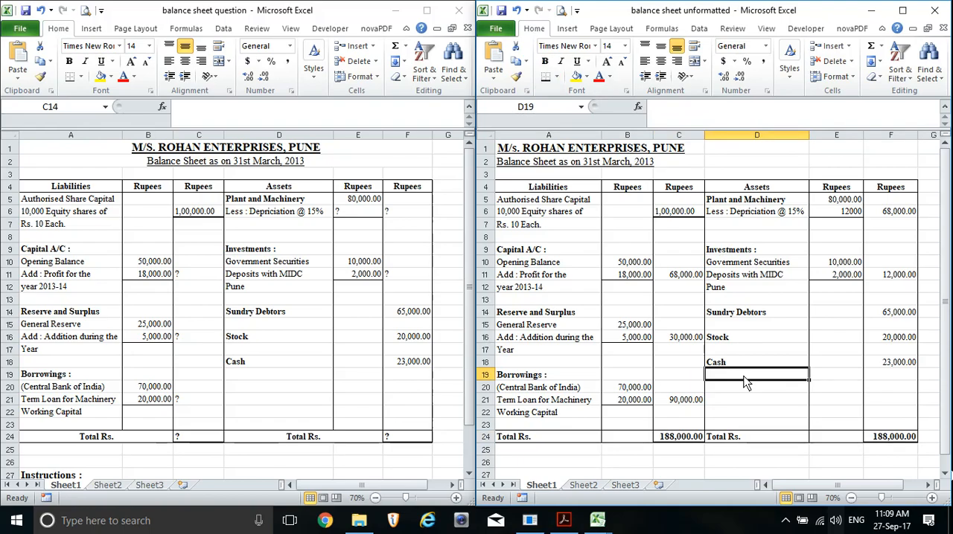
Merge and center the company title across A1:F1 and the balance sheet subtitle across A2:F2
drag(515, 153, 881, 153)
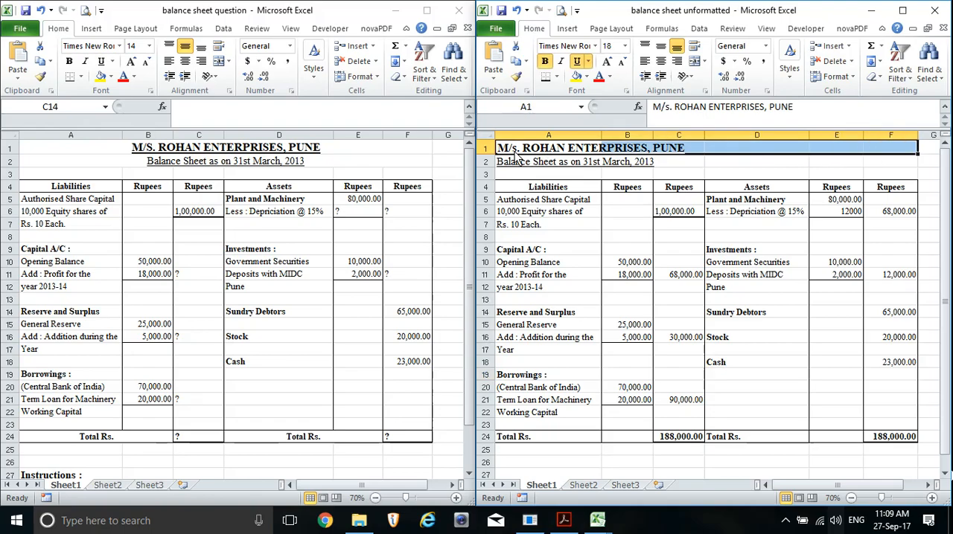
drag(515, 153, 831, 146)
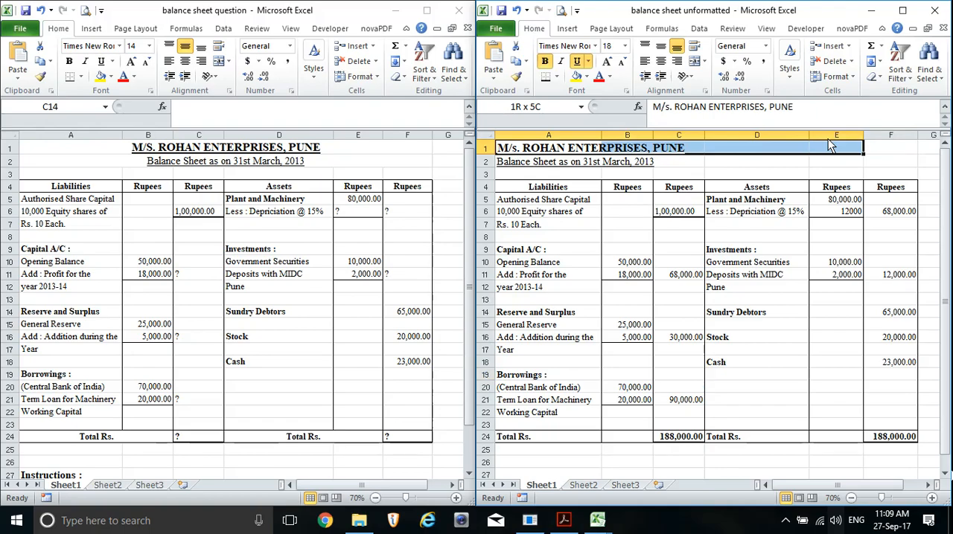
drag(832, 146, 911, 153)
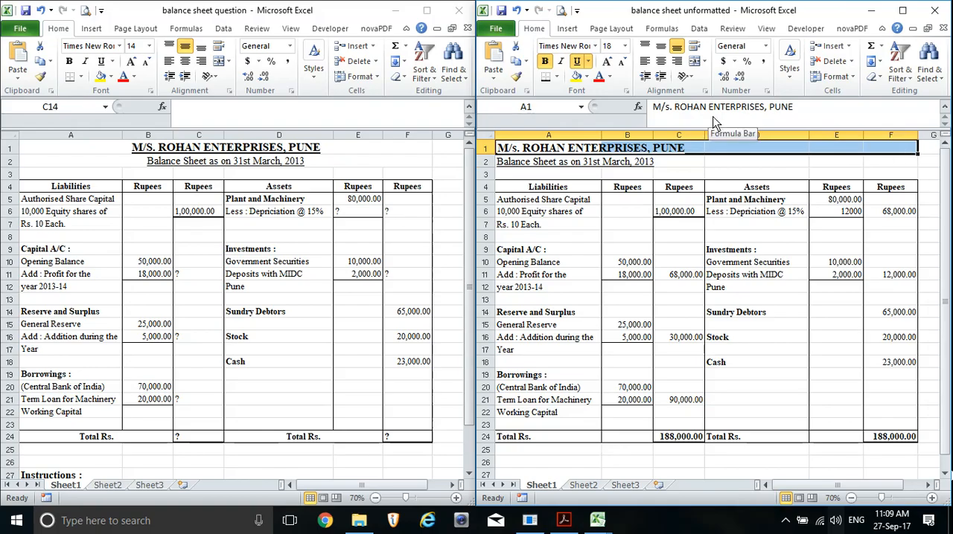
click(694, 61)
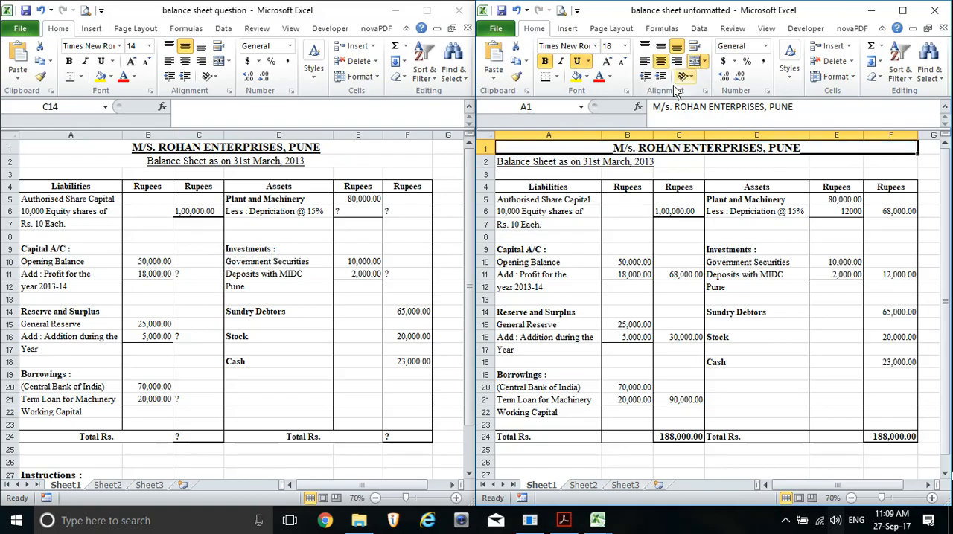
drag(513, 165, 904, 161)
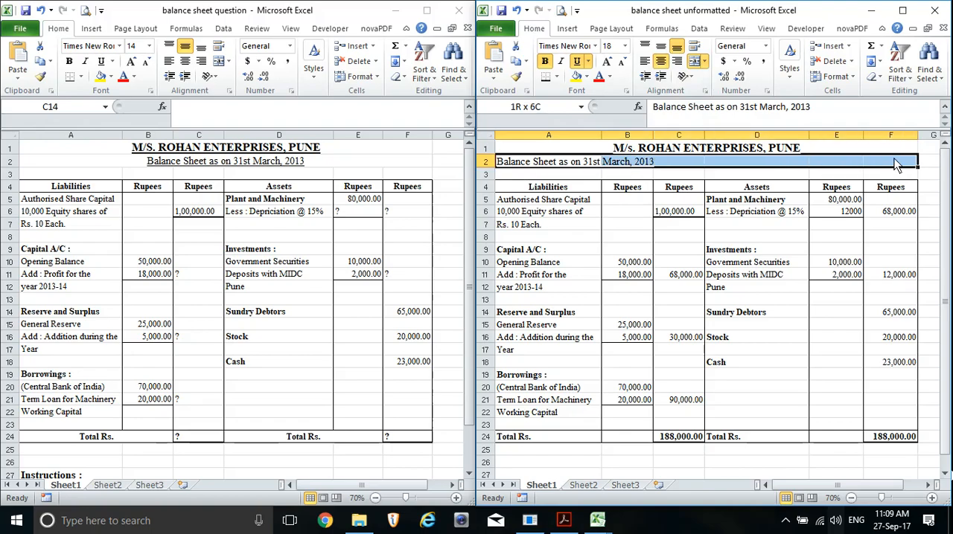
click(694, 61)
Merge and center the Total Rs. labels across A24:B24 and D24:E24
drag(523, 441, 626, 439)
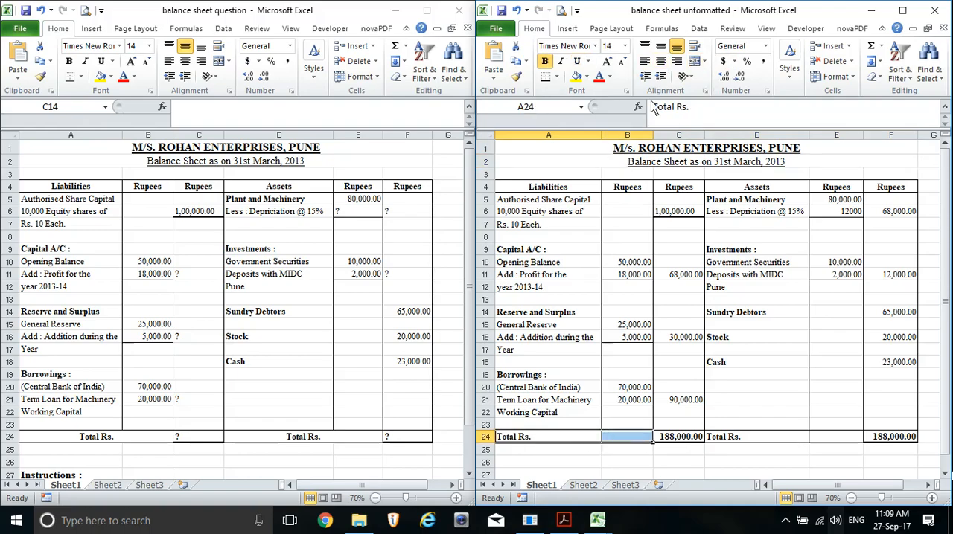
click(697, 61)
drag(752, 441, 814, 435)
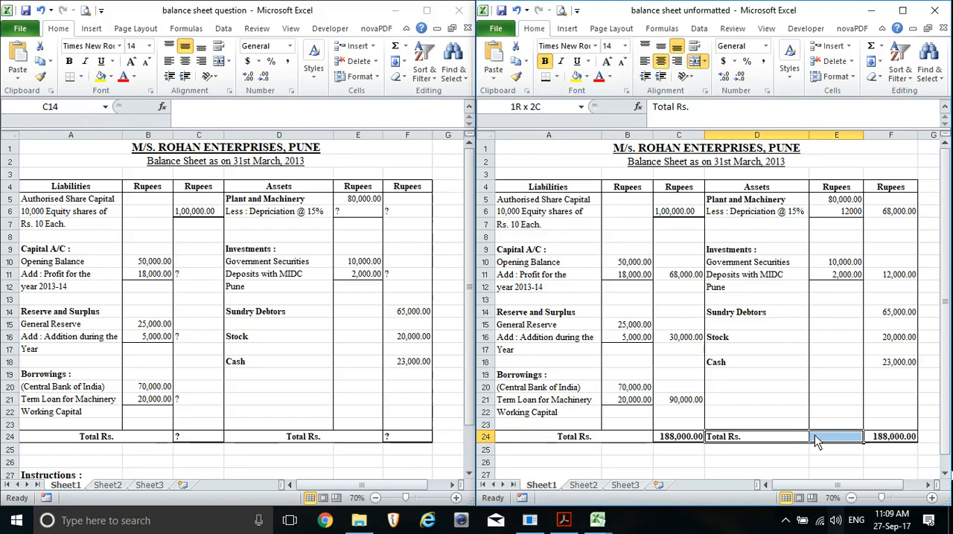
click(695, 61)
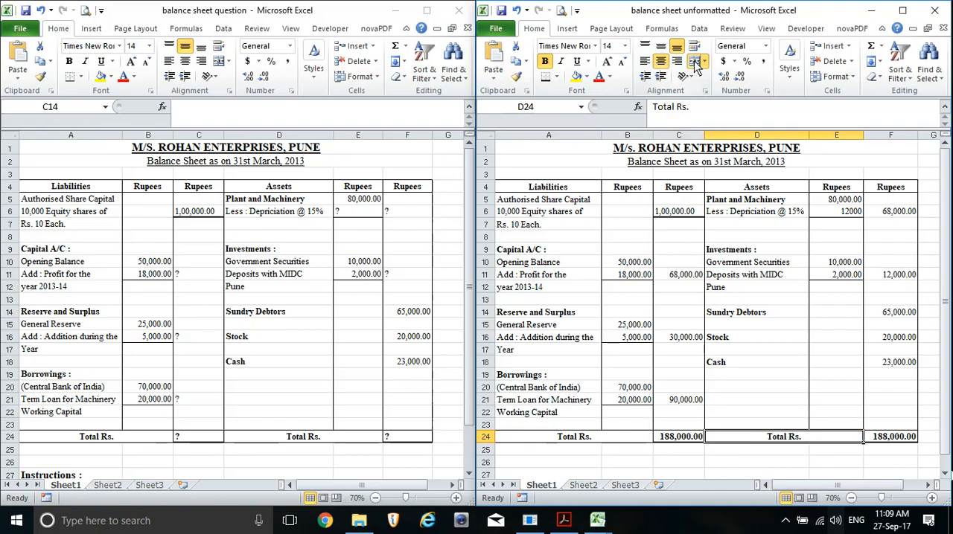
Check the merged title, subtitle and Total Rs. cells against the question sheet
click(562, 150)
click(564, 162)
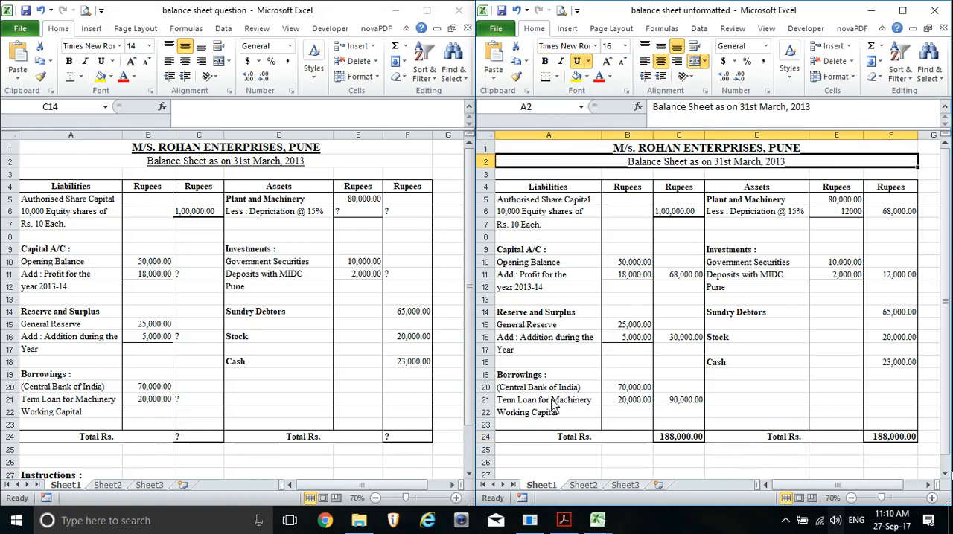
click(570, 443)
click(766, 450)
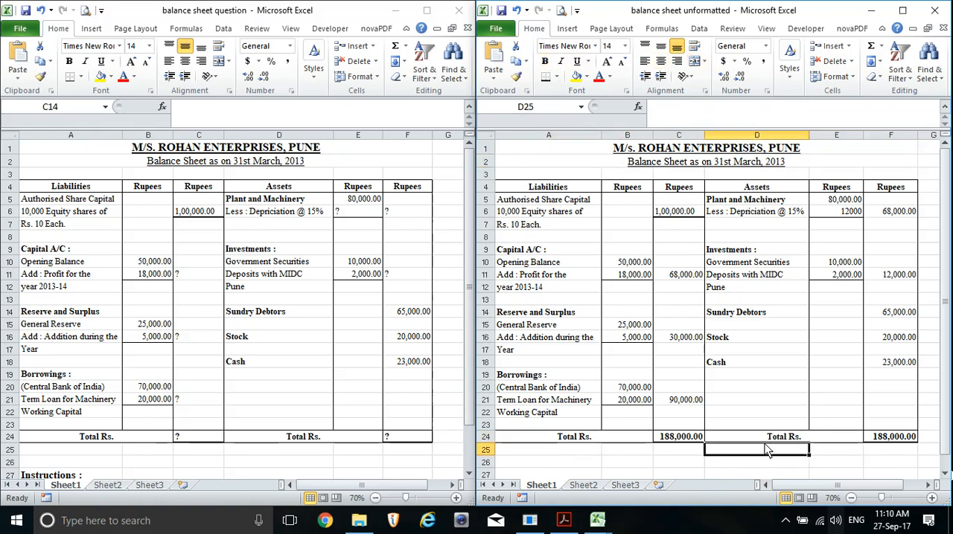
click(761, 439)
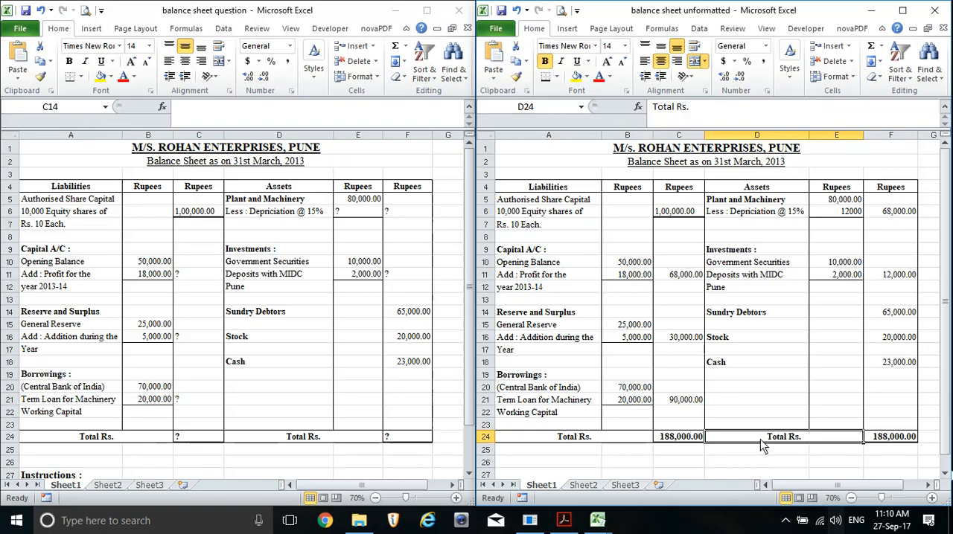
click(696, 474)
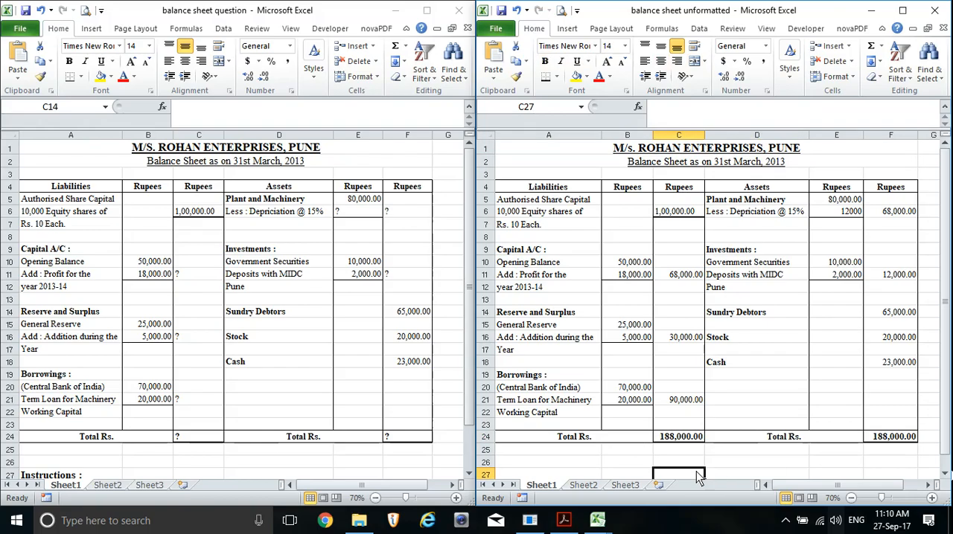
click(728, 462)
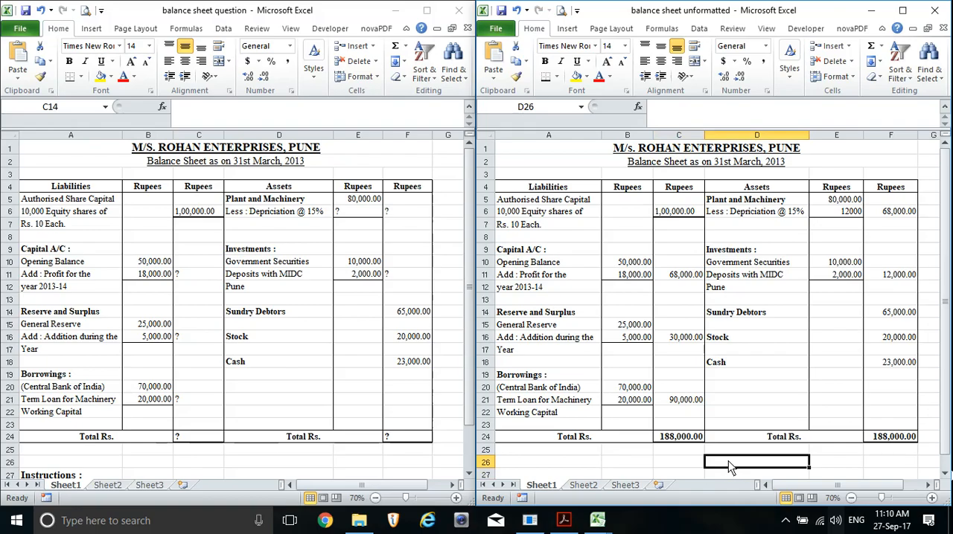
Set the vertical alignment of the whole balance sheet, A1:F24, to Middle Align
drag(563, 149, 634, 441)
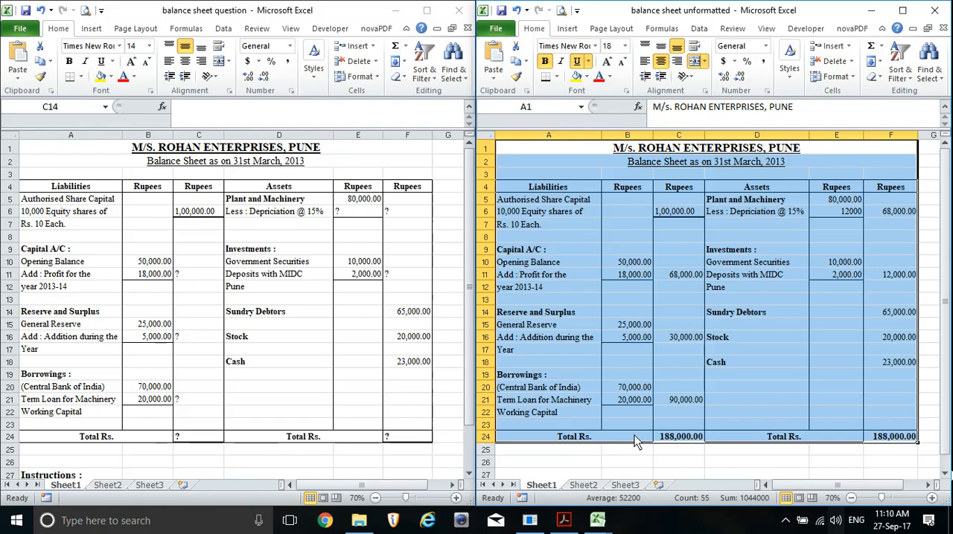
click(667, 48)
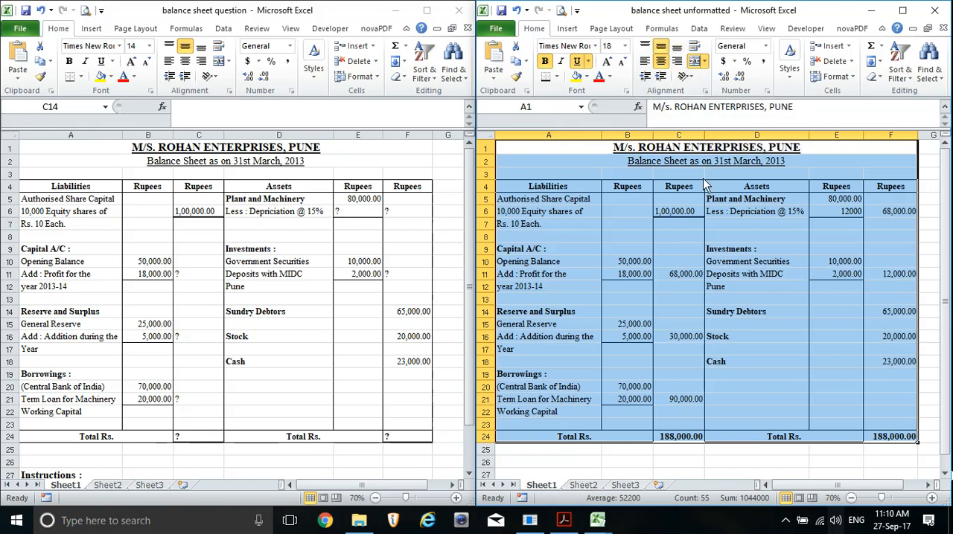
click(661, 52)
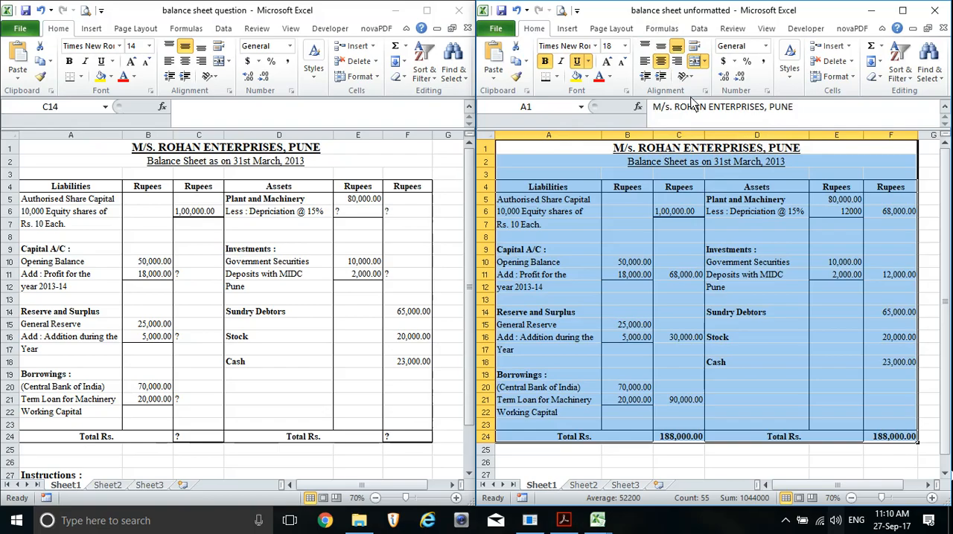
click(661, 47)
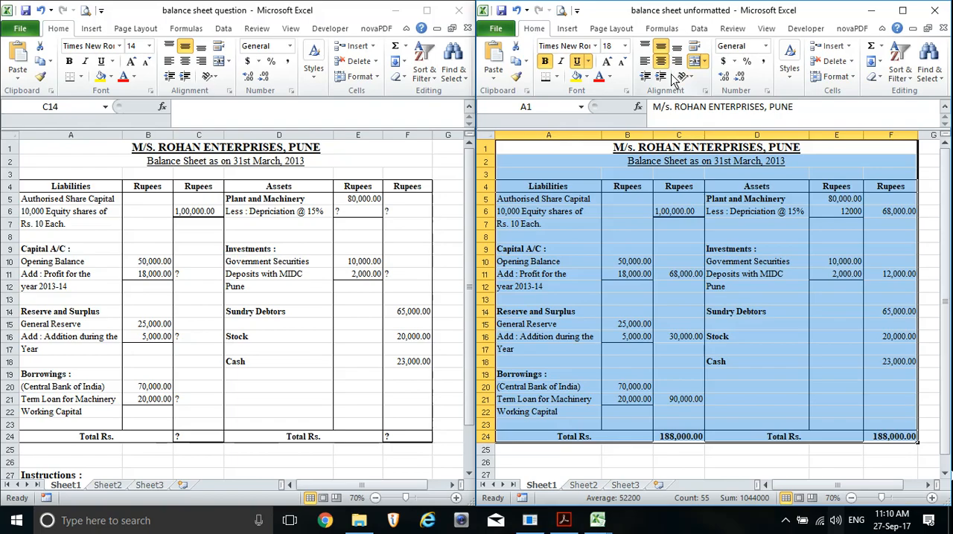
click(679, 462)
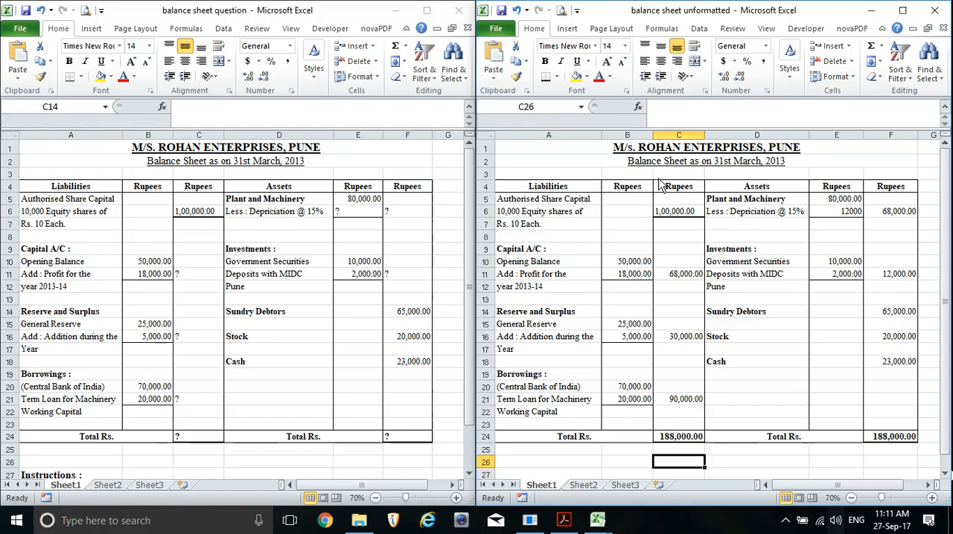
Review the formatting of the title, row 4 headings, opening balance, total row and Rupees columns
click(633, 263)
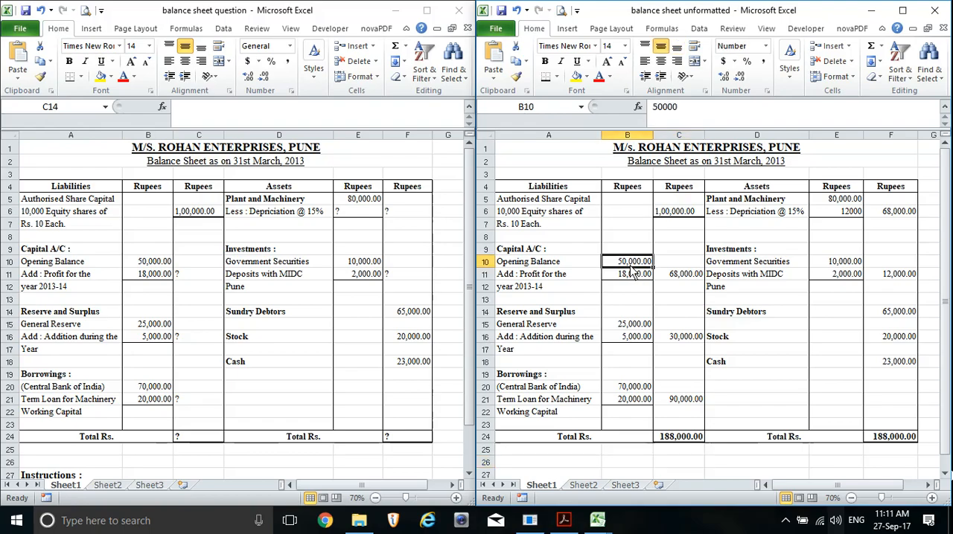
click(542, 267)
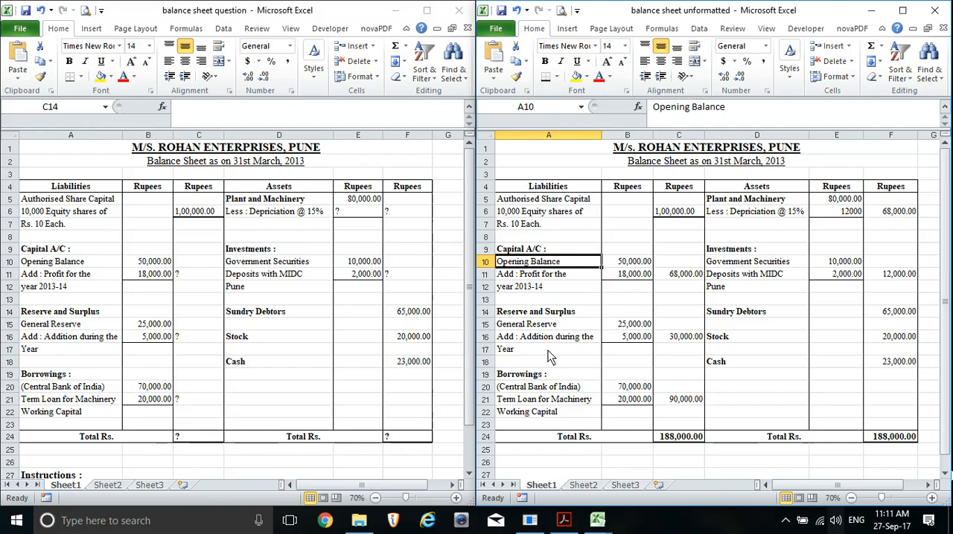
click(577, 147)
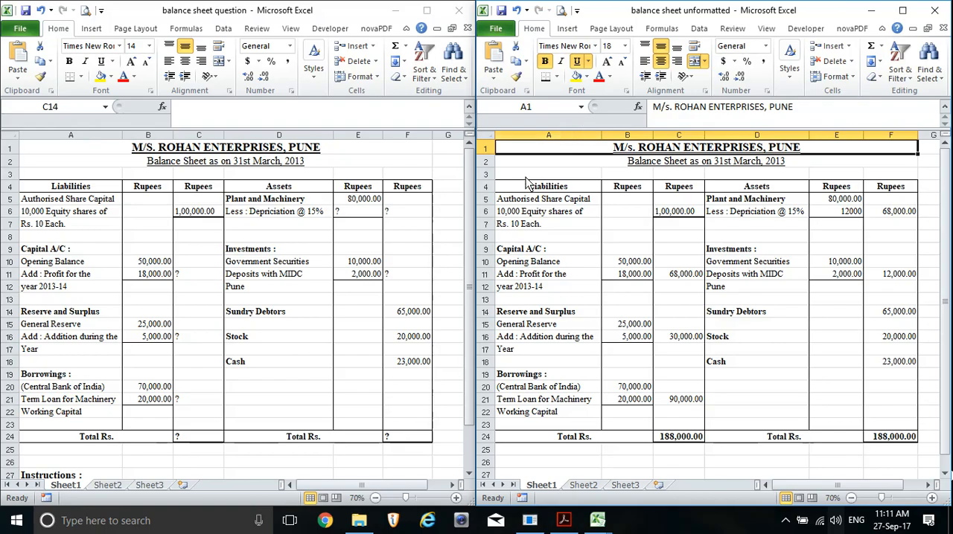
drag(523, 191, 883, 195)
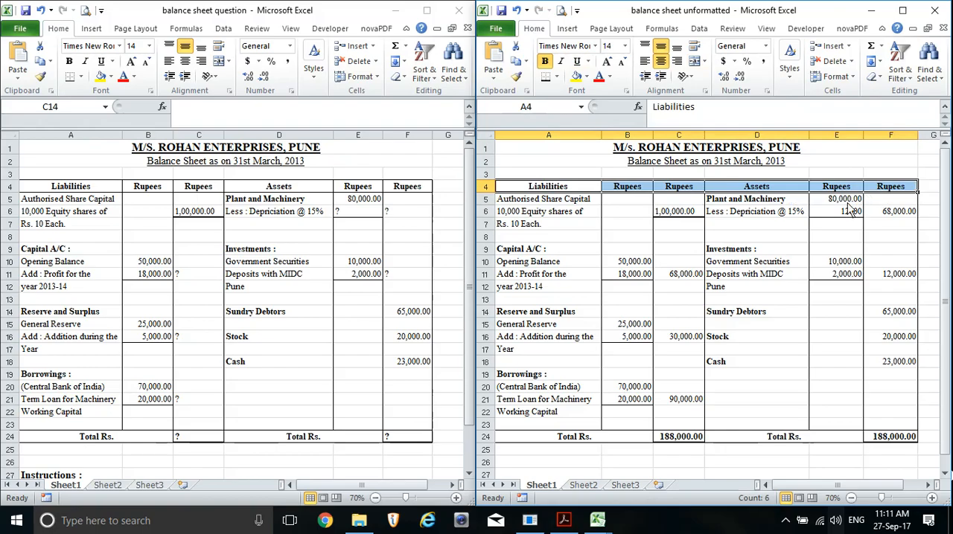
drag(594, 438, 877, 439)
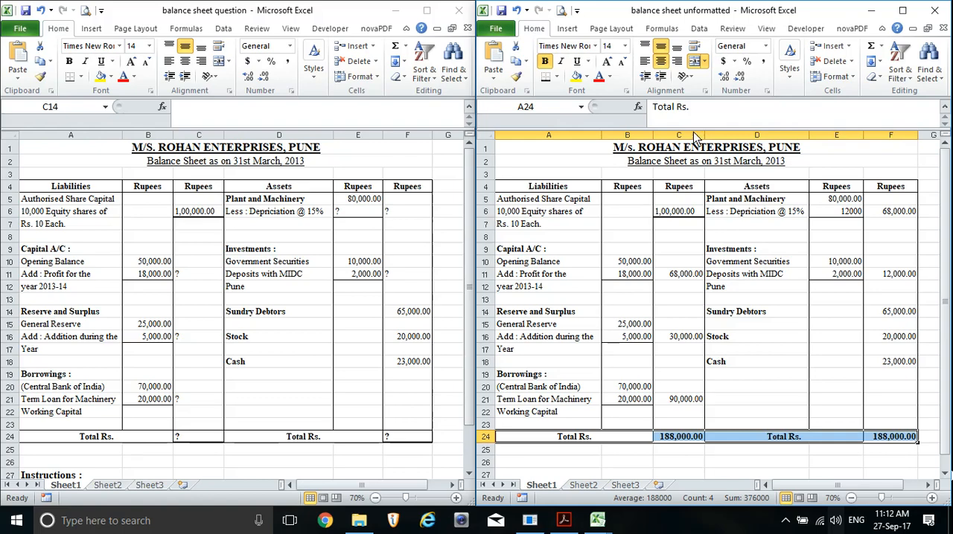
click(627, 135)
click(678, 135)
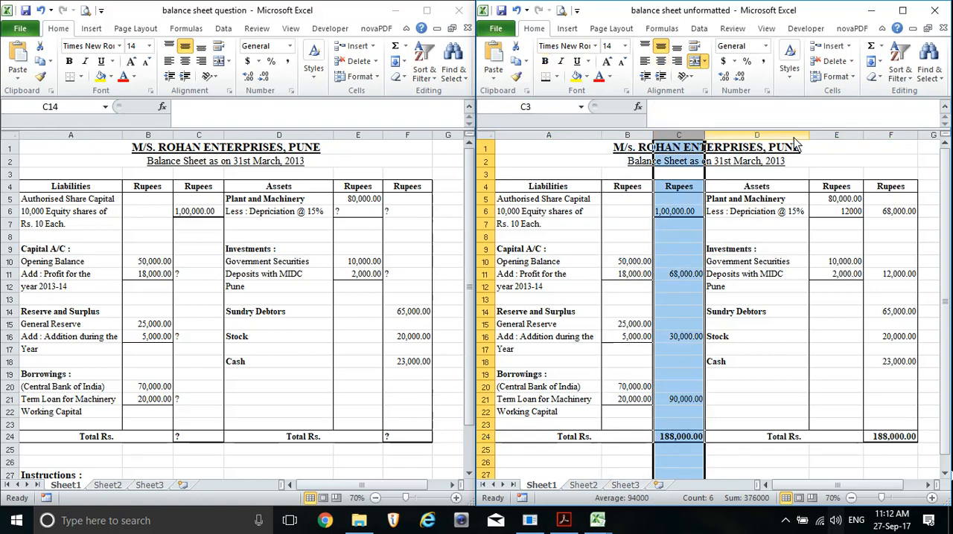
drag(849, 136, 887, 144)
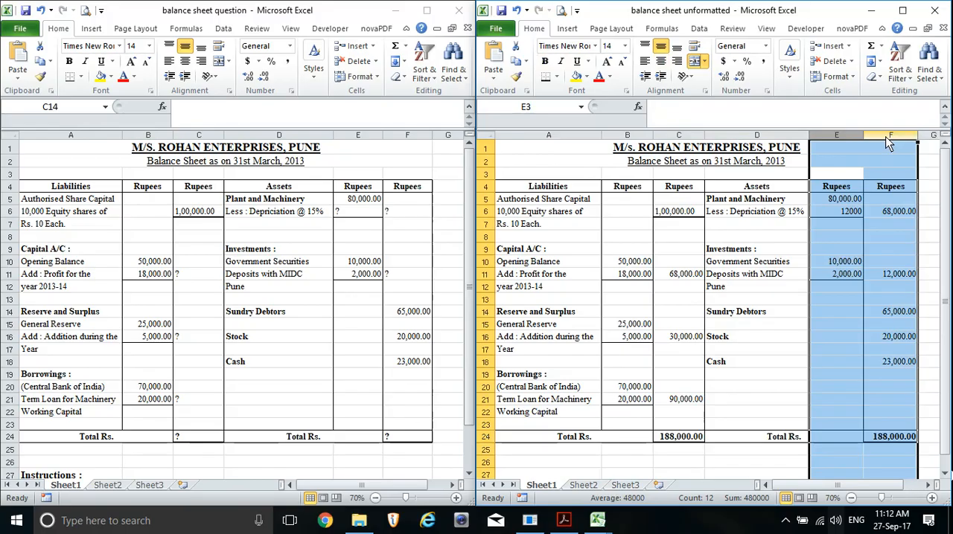
click(567, 213)
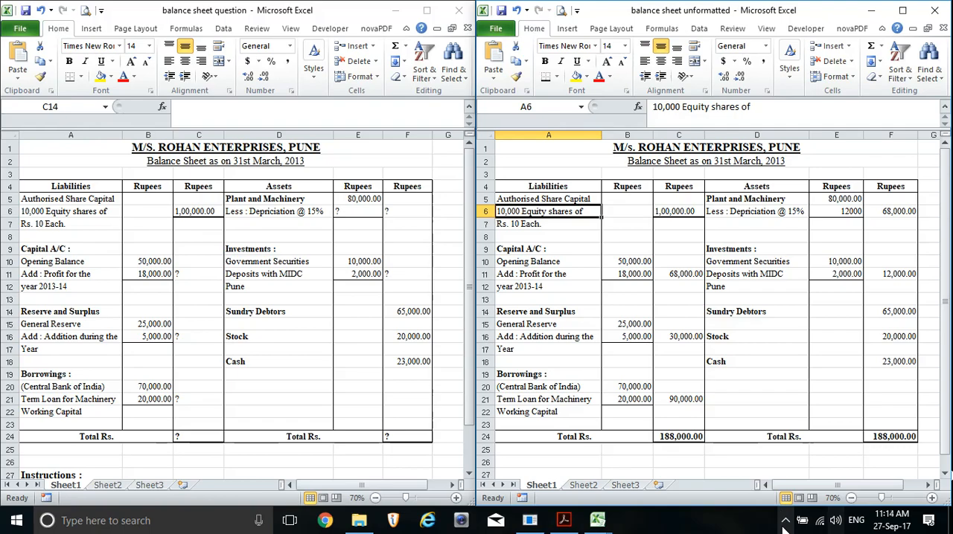
click(784, 525)
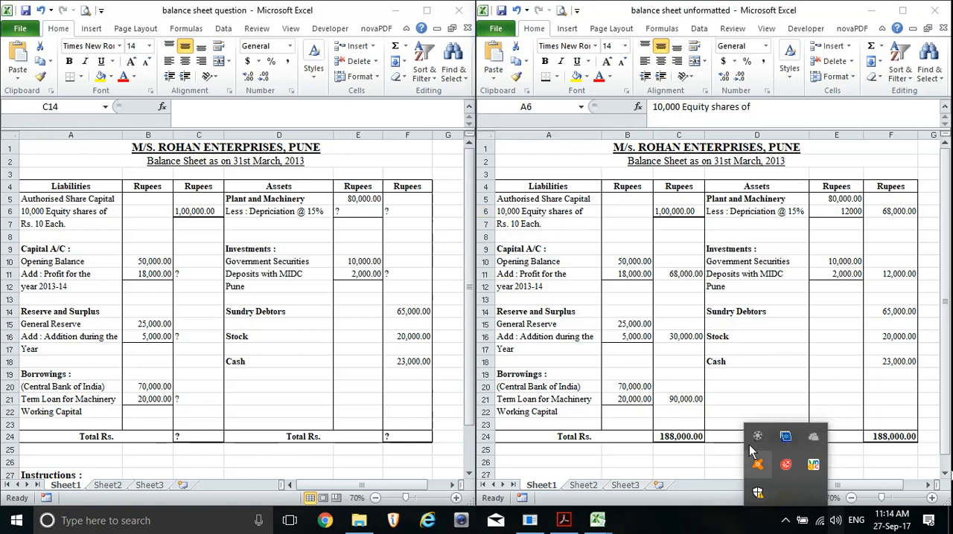